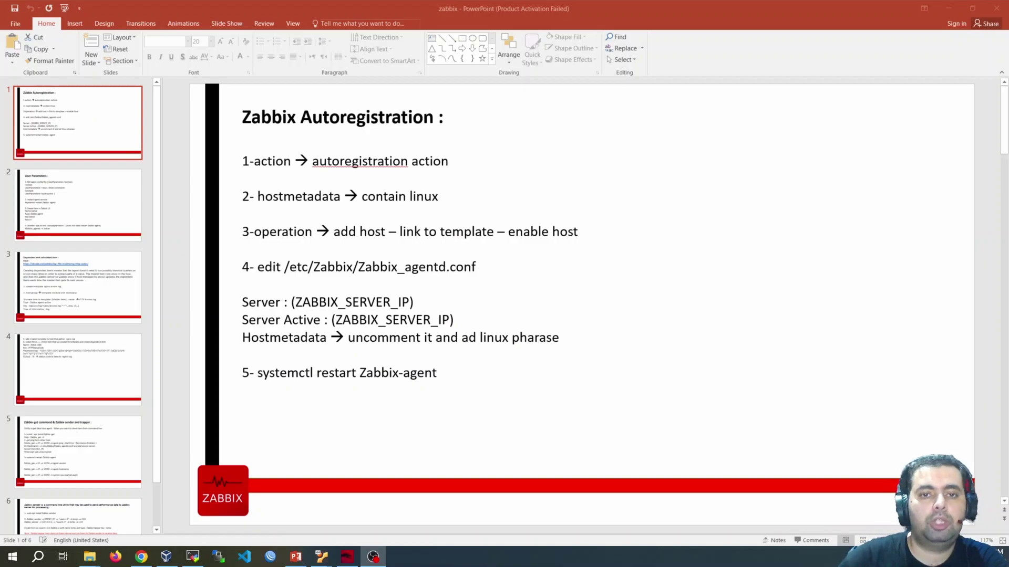
Step: Open Configuration > Autoregistration actions and start a new action named 'linux'
left_click(141, 556)
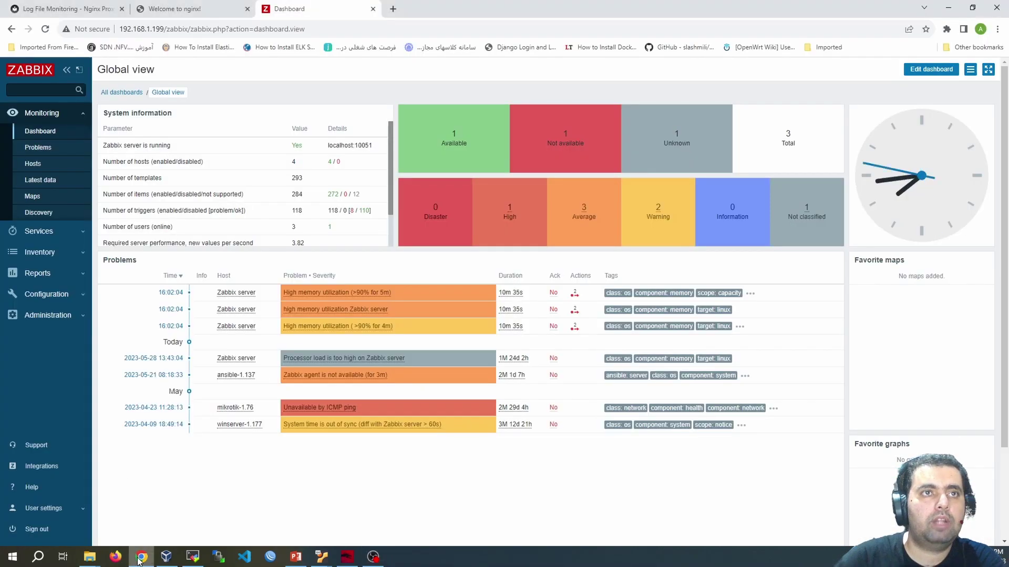
left_click(65, 295)
mouse_move(35, 279)
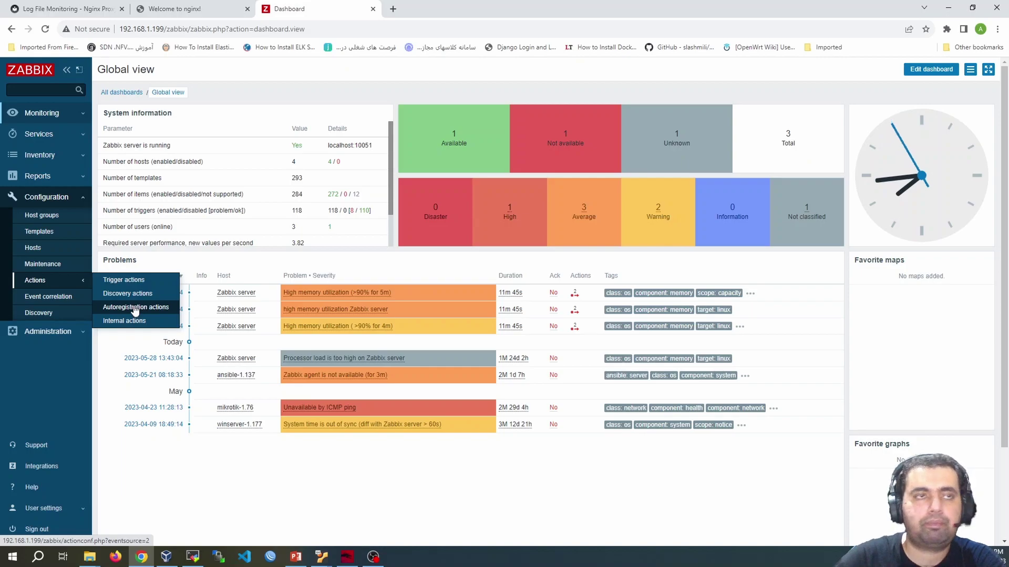
left_click(135, 308)
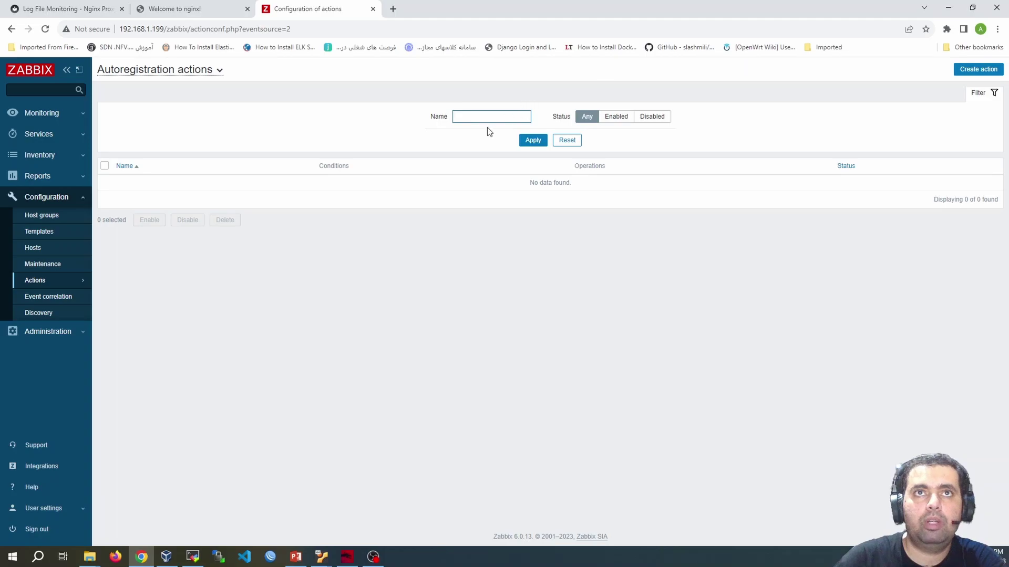
left_click(974, 70)
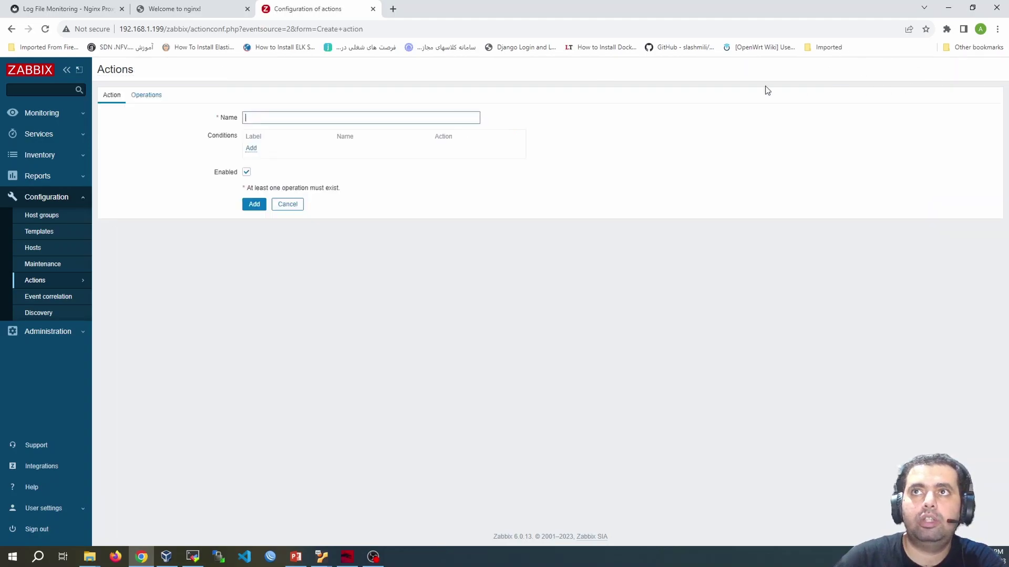
left_click(260, 118)
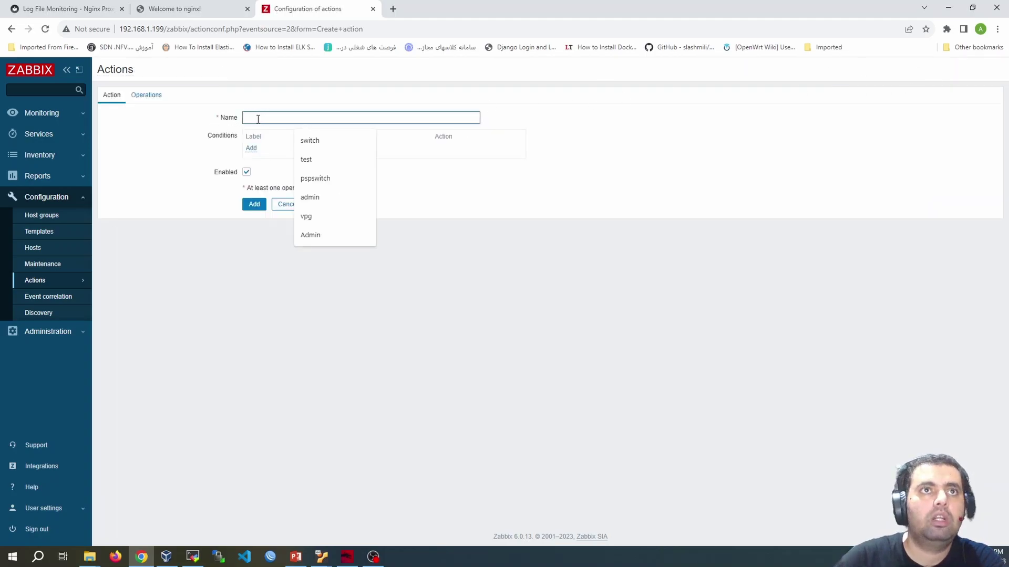
type("lin")
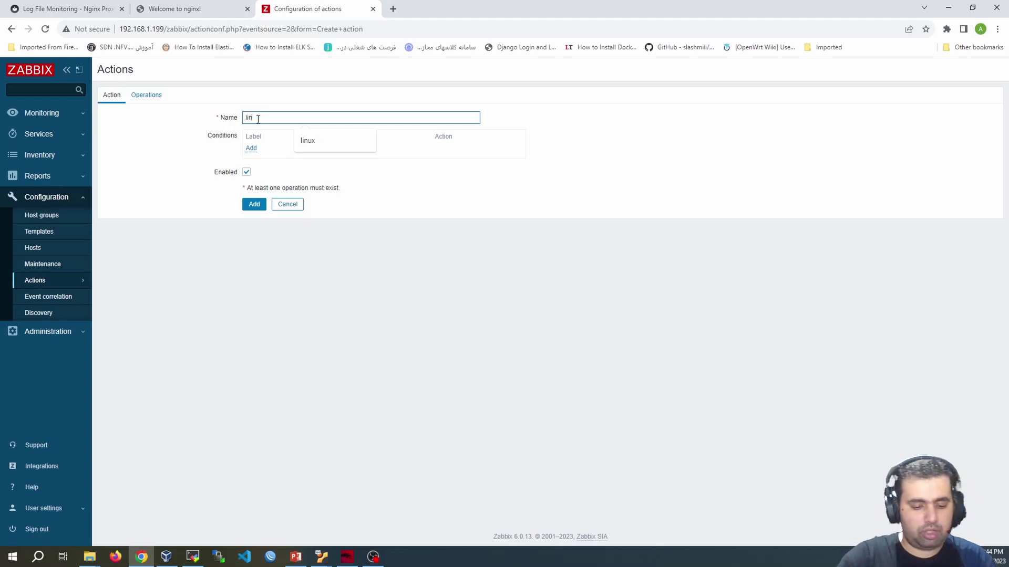
type("ux")
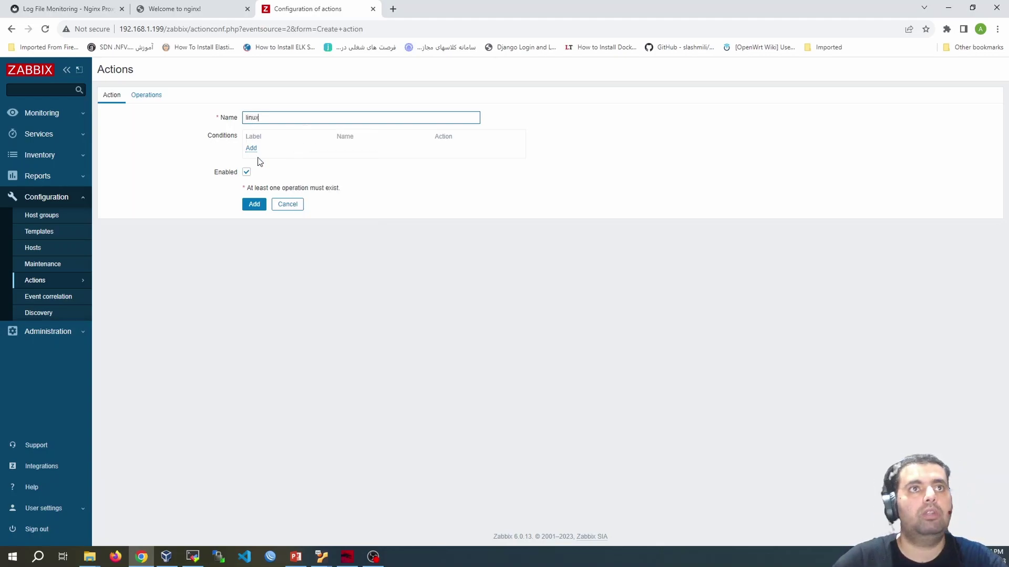
Step: Start a new condition and choose Host metadata as its type
left_click(251, 148)
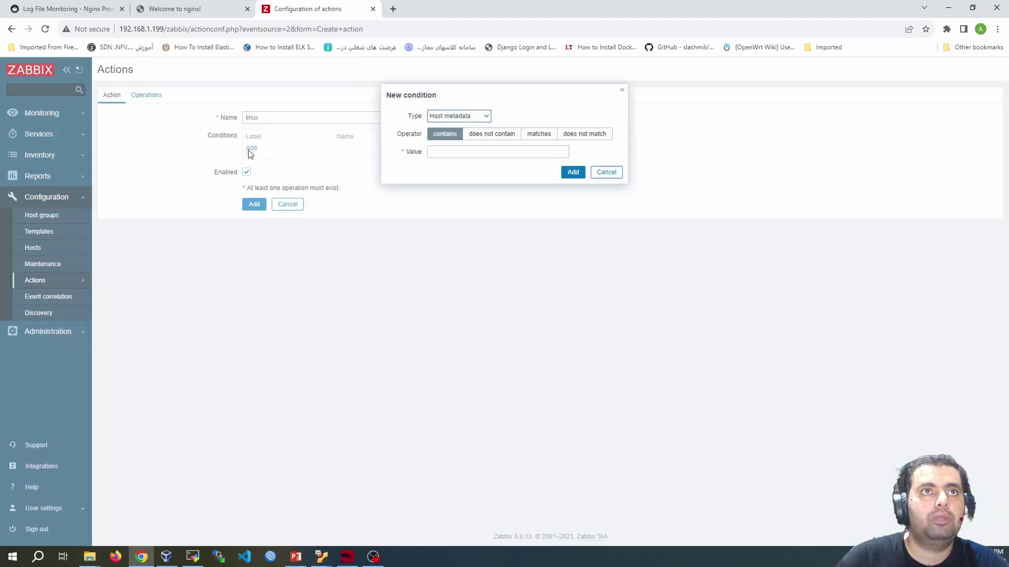
left_click(452, 116)
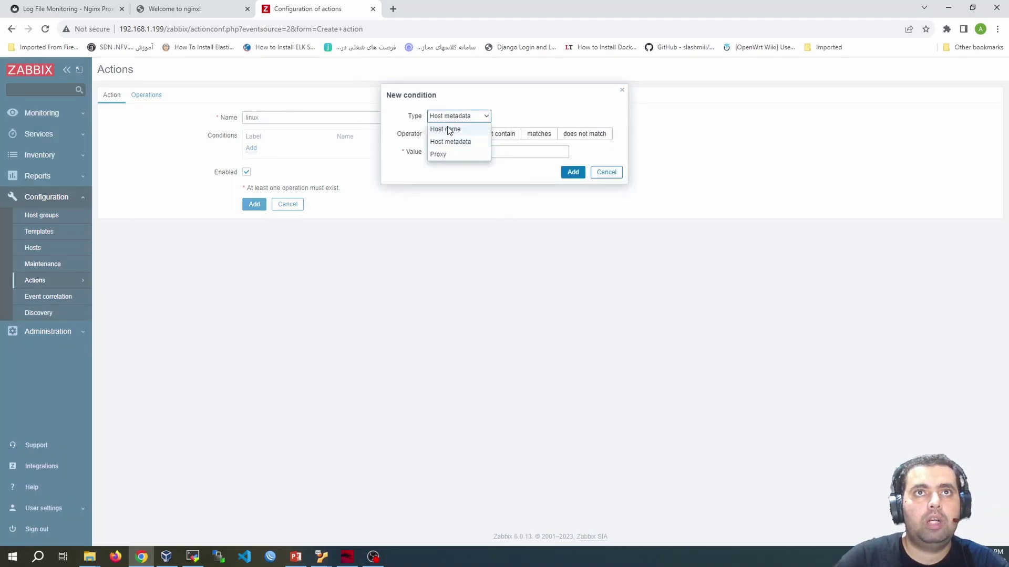
left_click(448, 129)
left_click(452, 117)
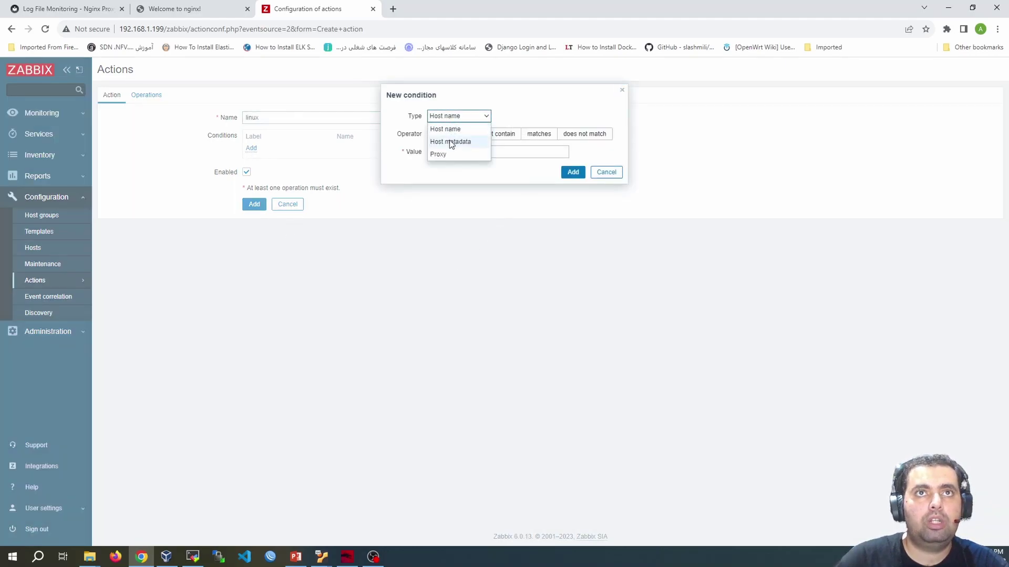
left_click(450, 142)
left_click(451, 117)
left_click(440, 154)
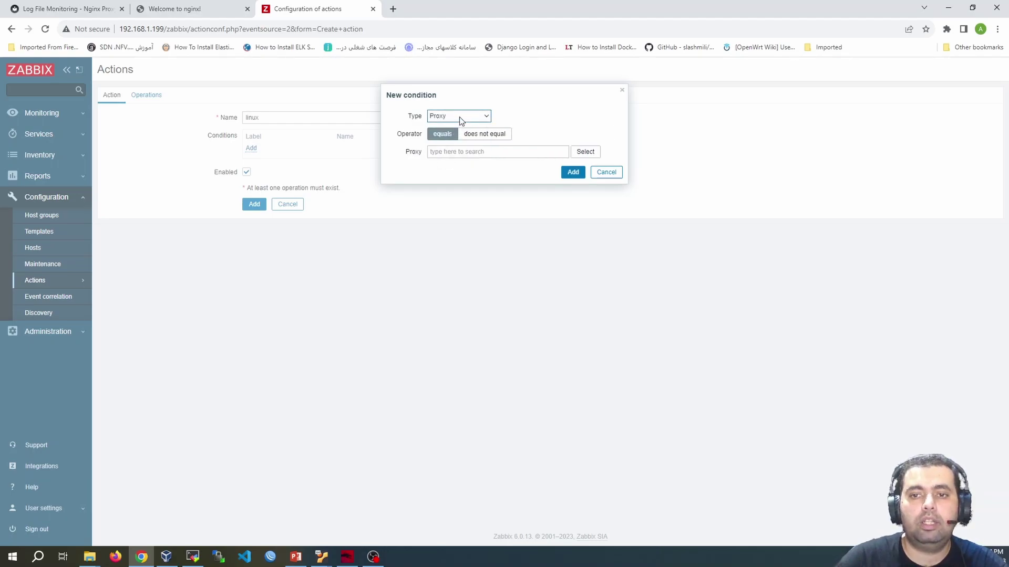
left_click(461, 116)
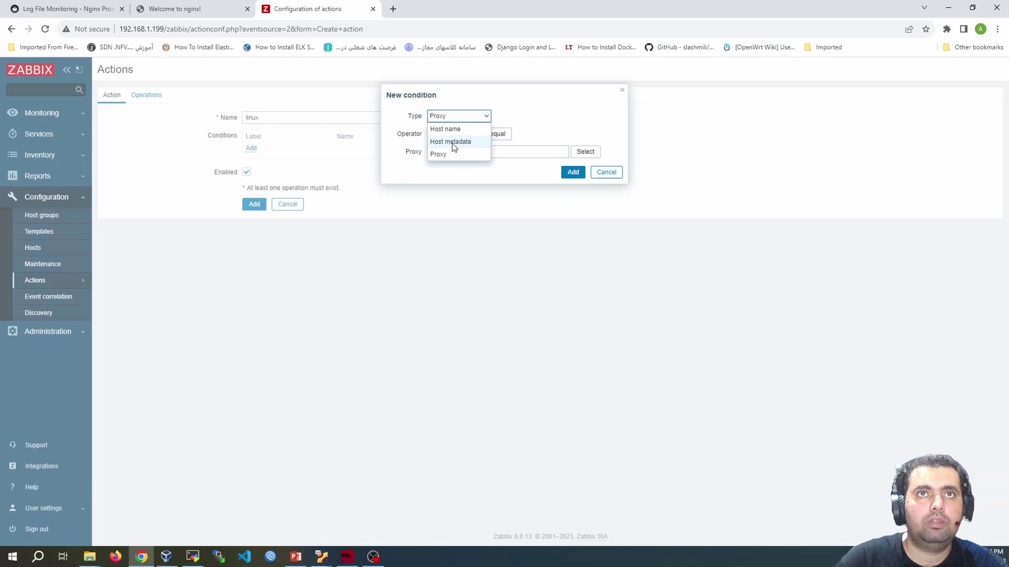
left_click(450, 140)
Step: Enter 'linux' as the value and add the Host metadata contains linux condition
left_click(444, 153)
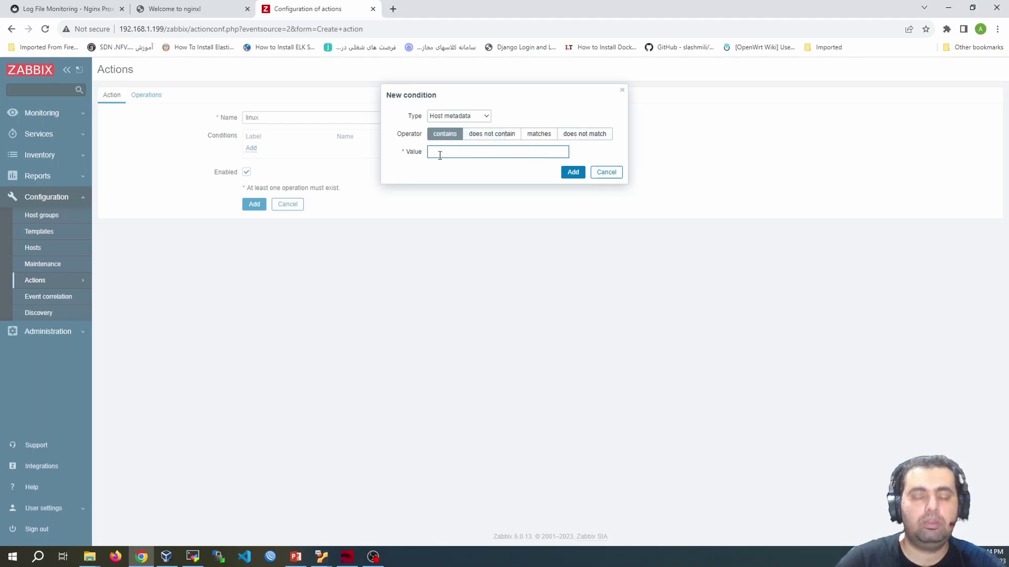
type("linux")
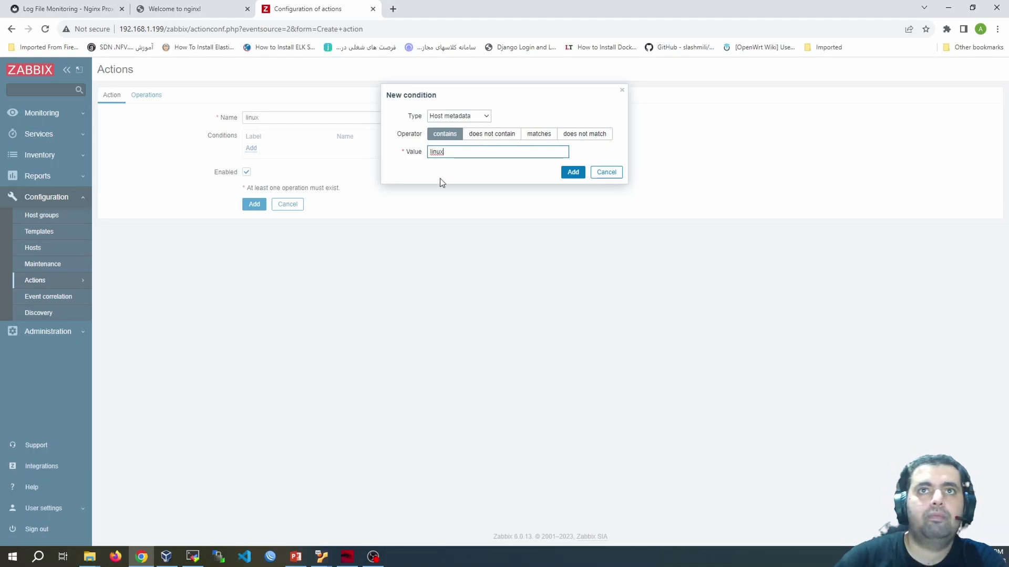
left_click(571, 173)
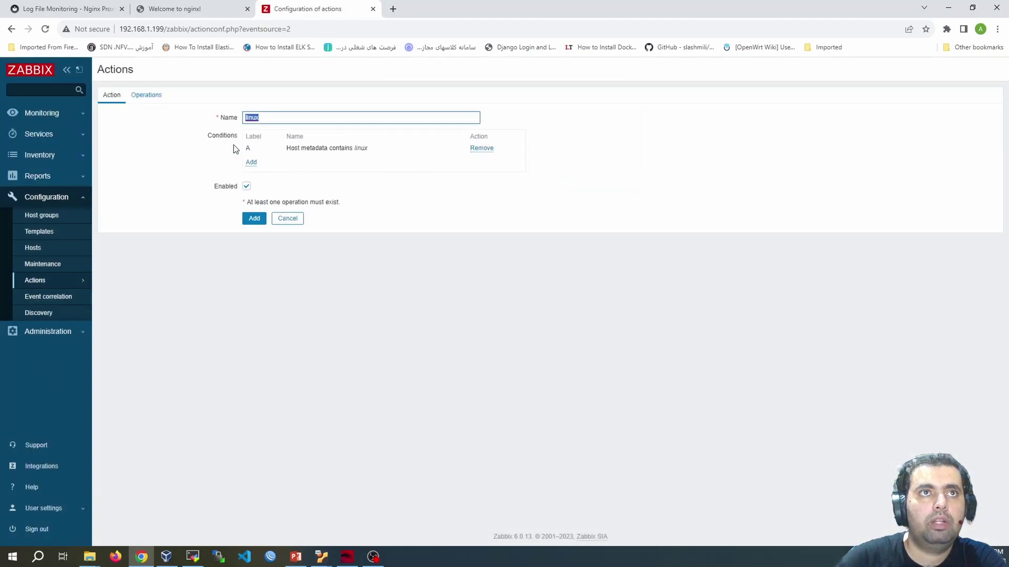
left_click_drag(207, 136, 234, 135)
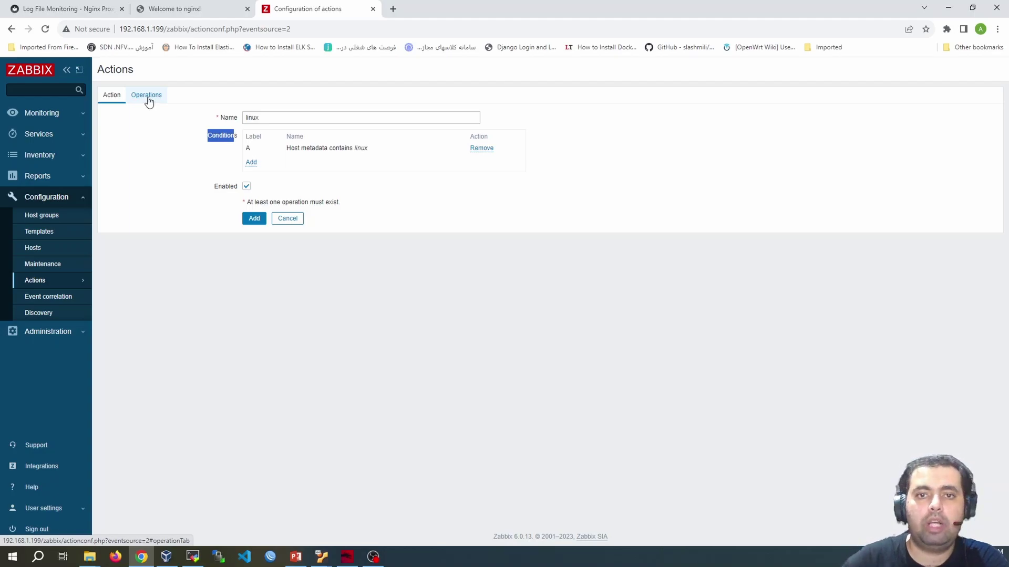
Step: On the Operations tab, add an Add host operation
left_click(148, 98)
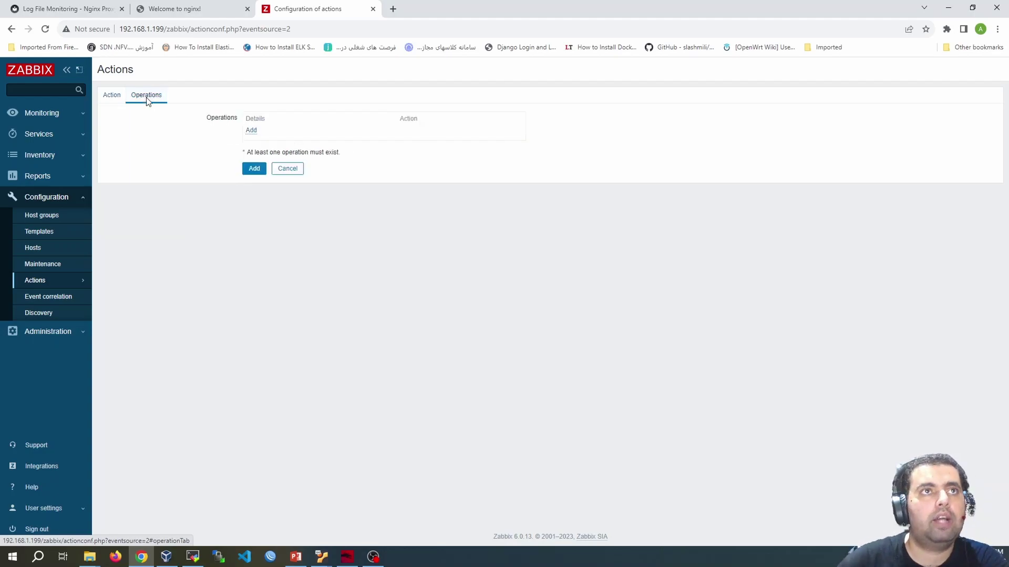
left_click(250, 131)
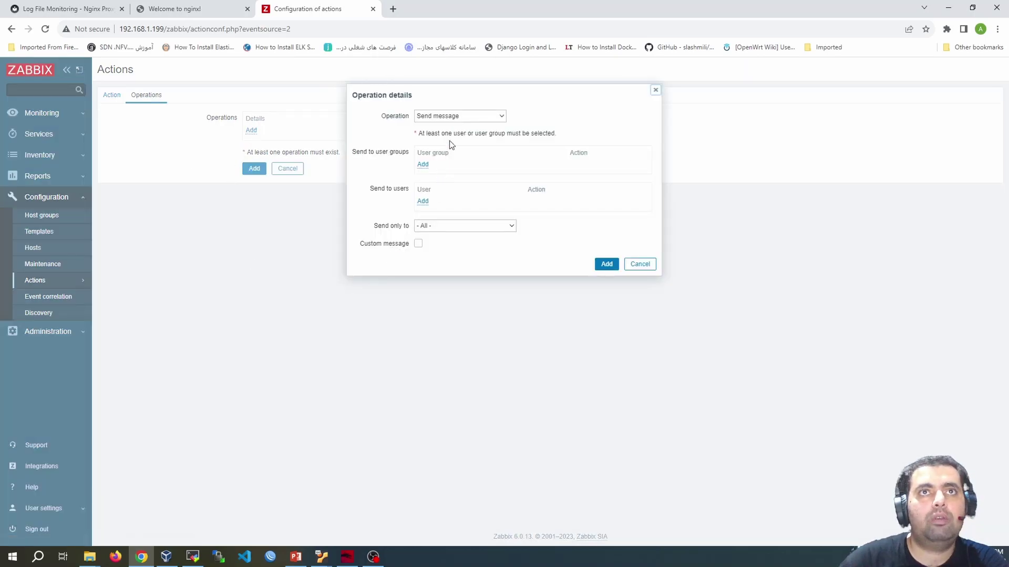
left_click(455, 115)
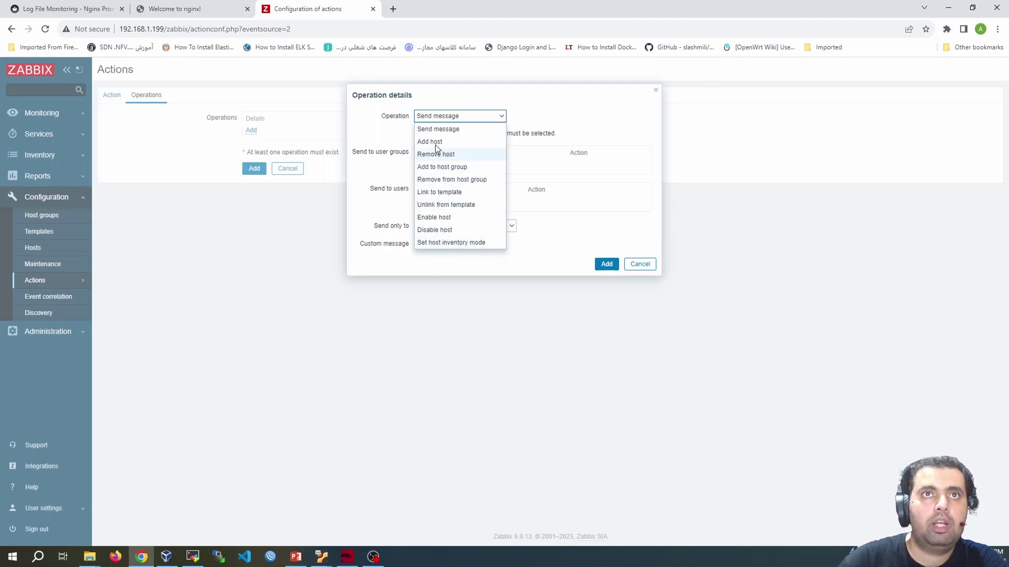
left_click(434, 142)
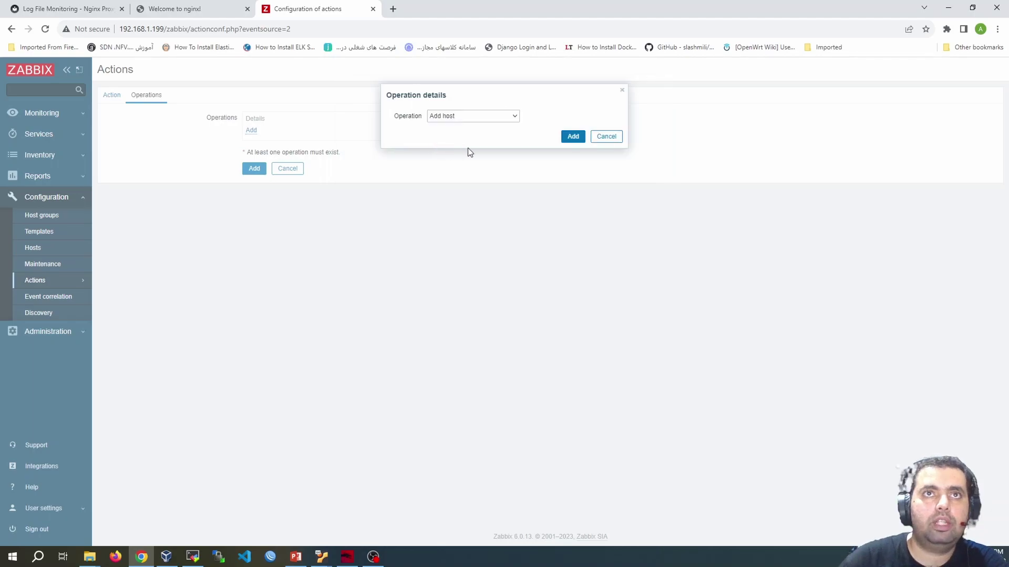
left_click(572, 137)
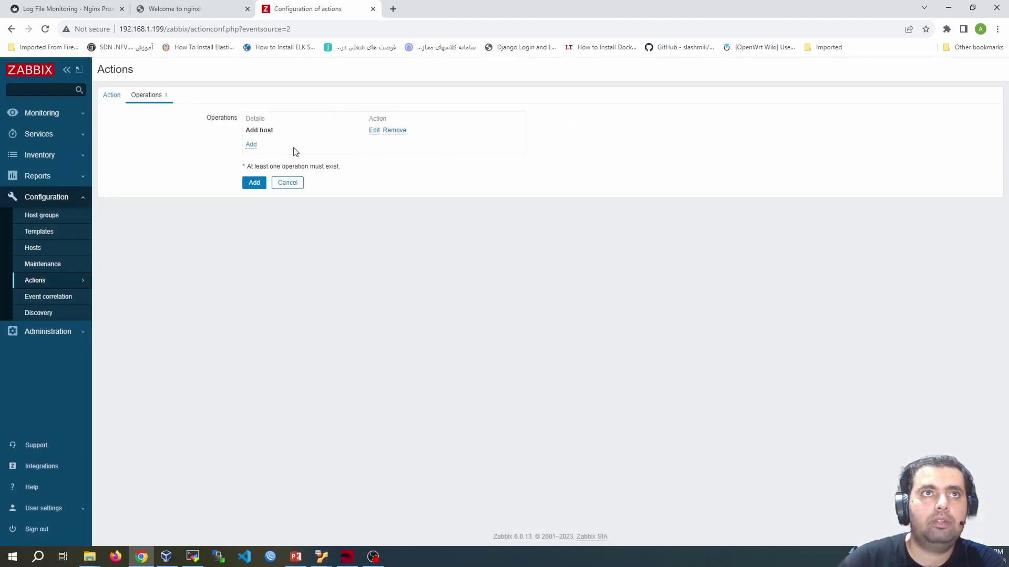
Step: Add a Link to template operation using the Linux by Zabbix agent template
left_click(252, 145)
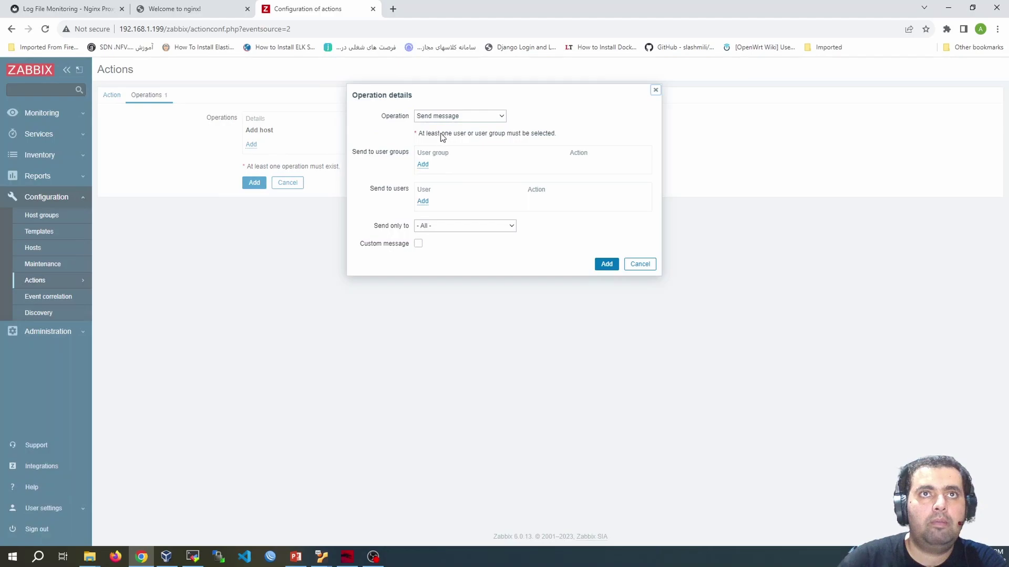
left_click(448, 117)
left_click(447, 193)
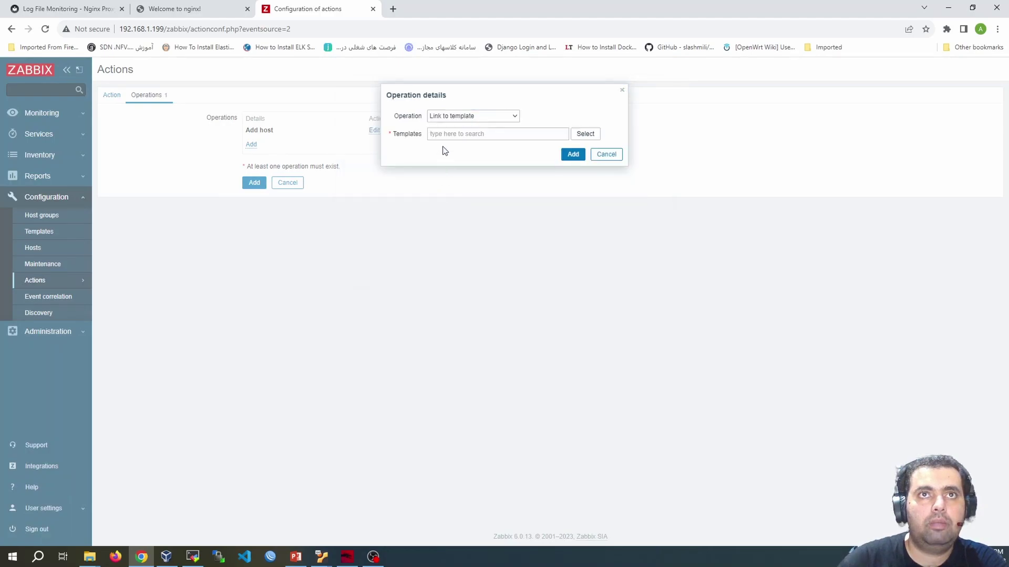
left_click(480, 132)
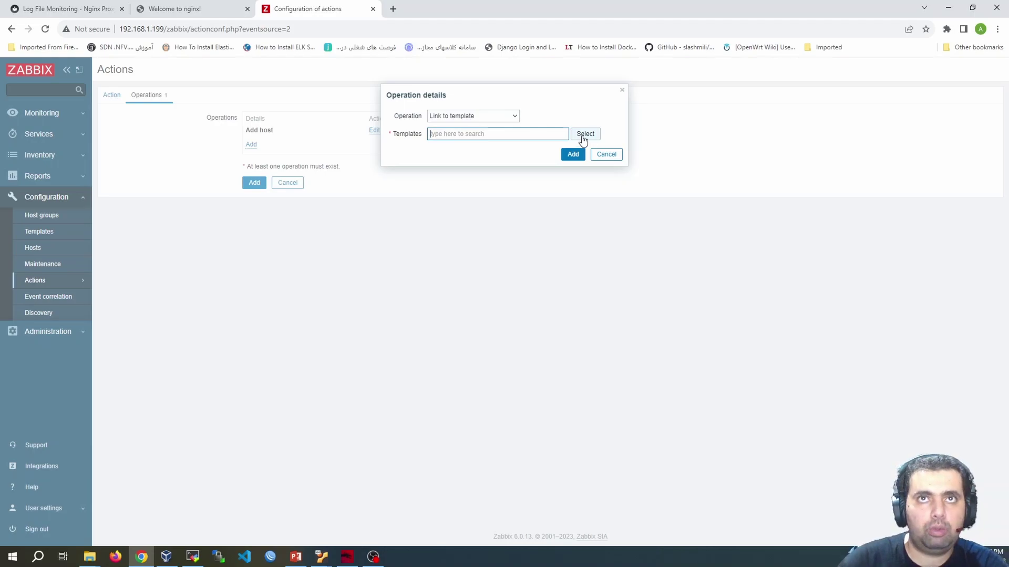
left_click(585, 135)
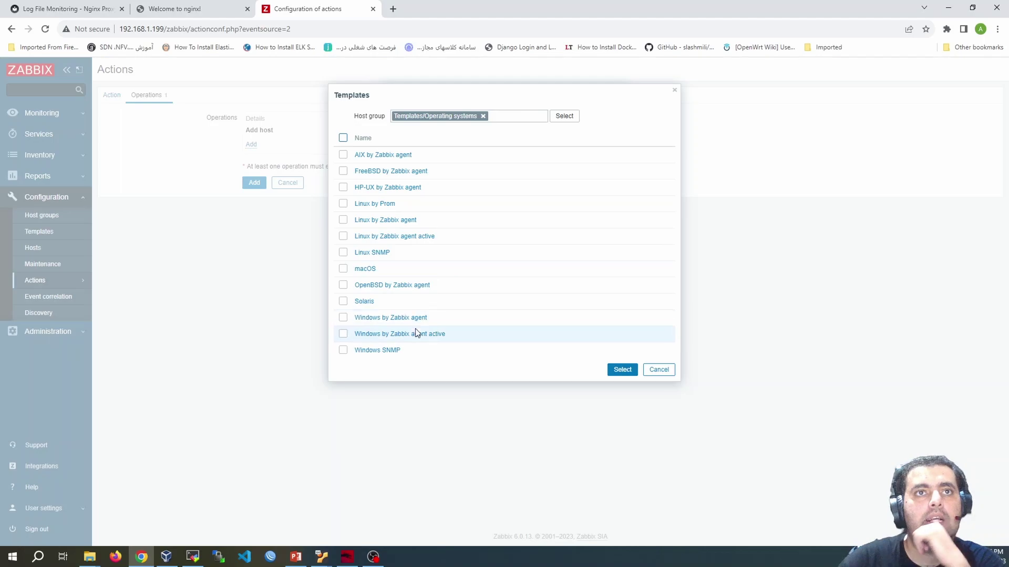
left_click(345, 222)
left_click(620, 370)
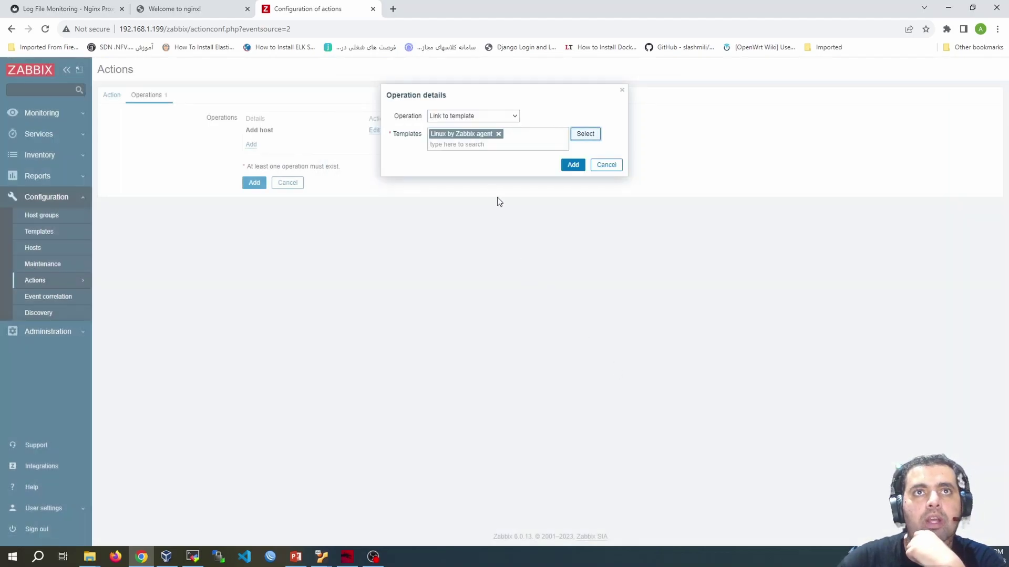
left_click(573, 165)
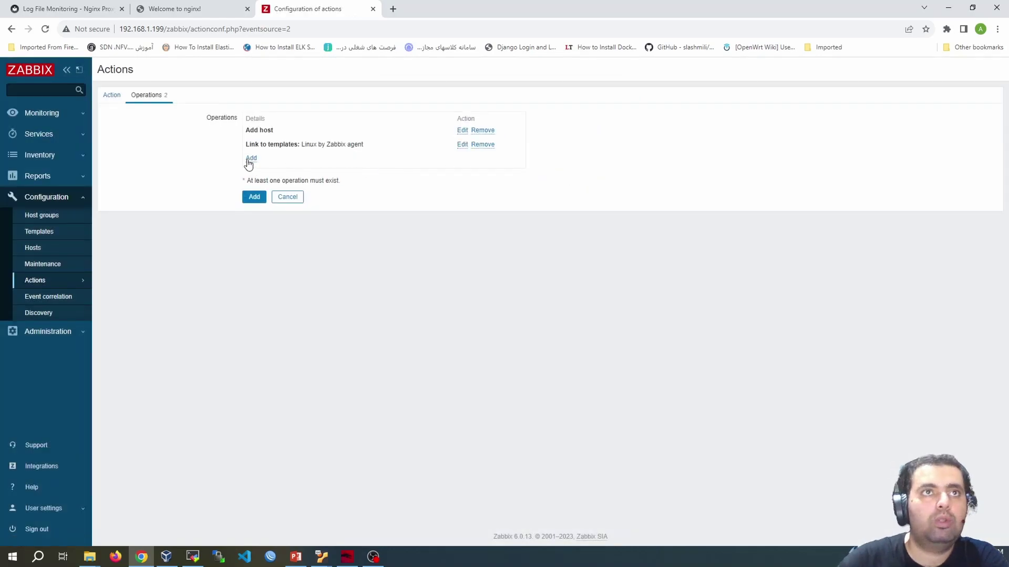
Step: Add a third operation, Enable host
left_click(251, 159)
left_click(449, 115)
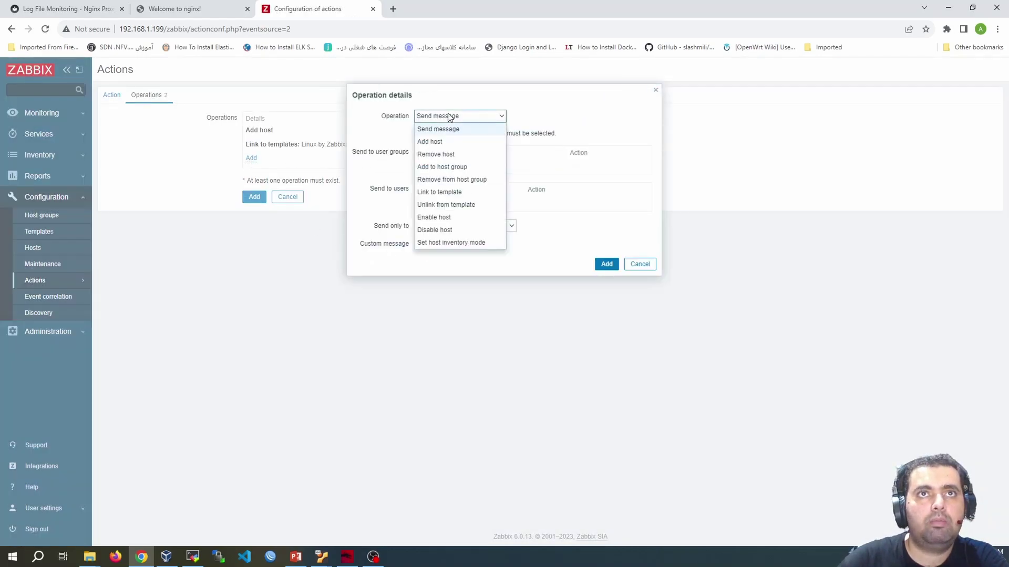
left_click(438, 216)
left_click(574, 137)
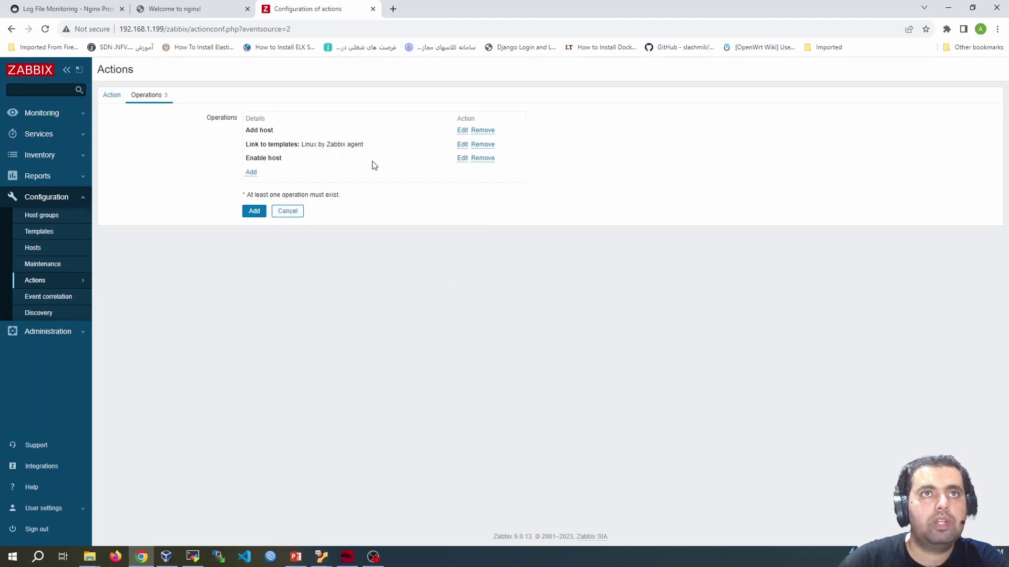
Step: Save the linux autoregistration action from the Action tab, then bring up the MobaXterm terminal
left_click(109, 100)
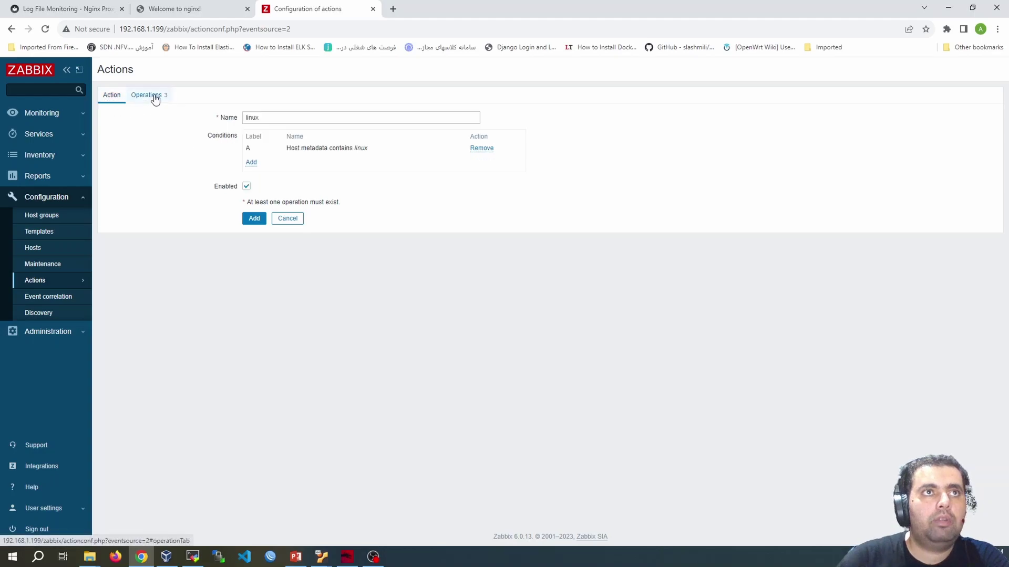
left_click(153, 97)
left_click(112, 98)
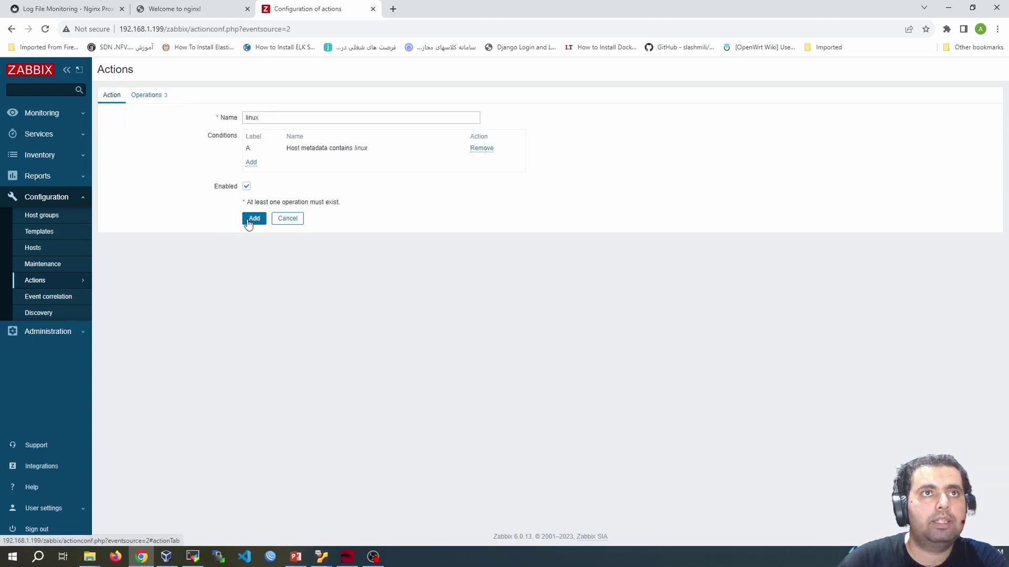
left_click(251, 219)
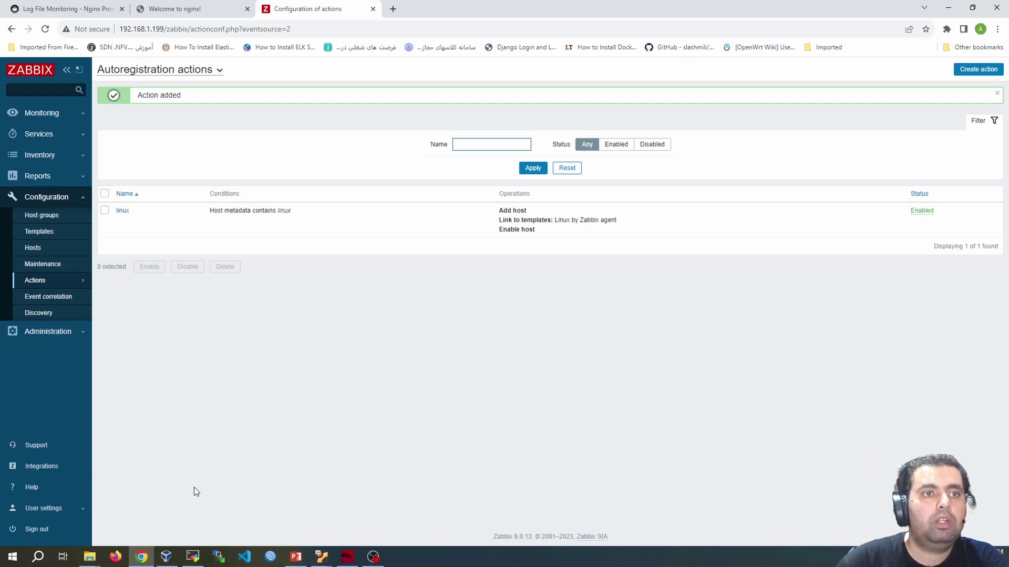
mouse_move(192, 557)
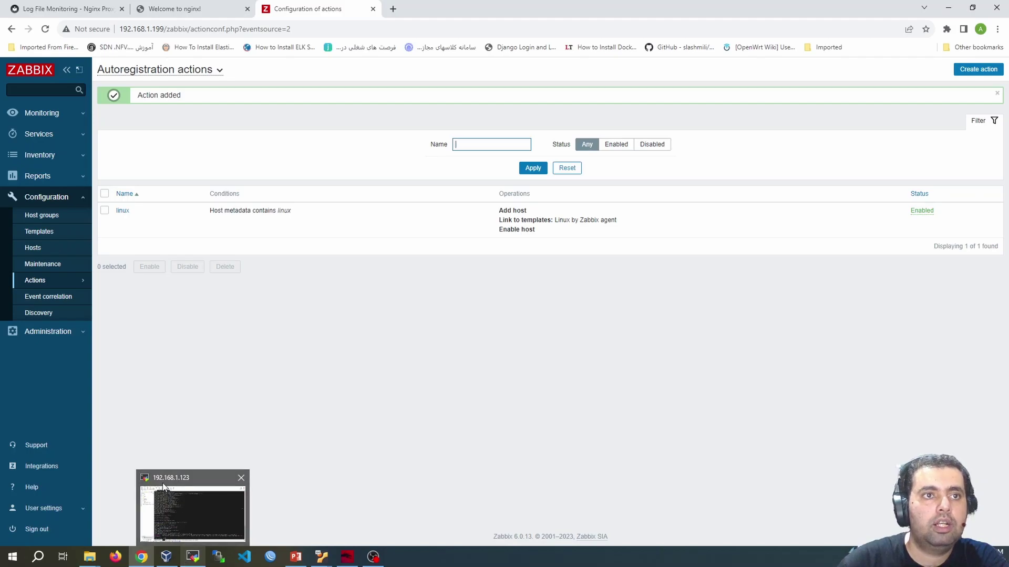
mouse_move(192, 509)
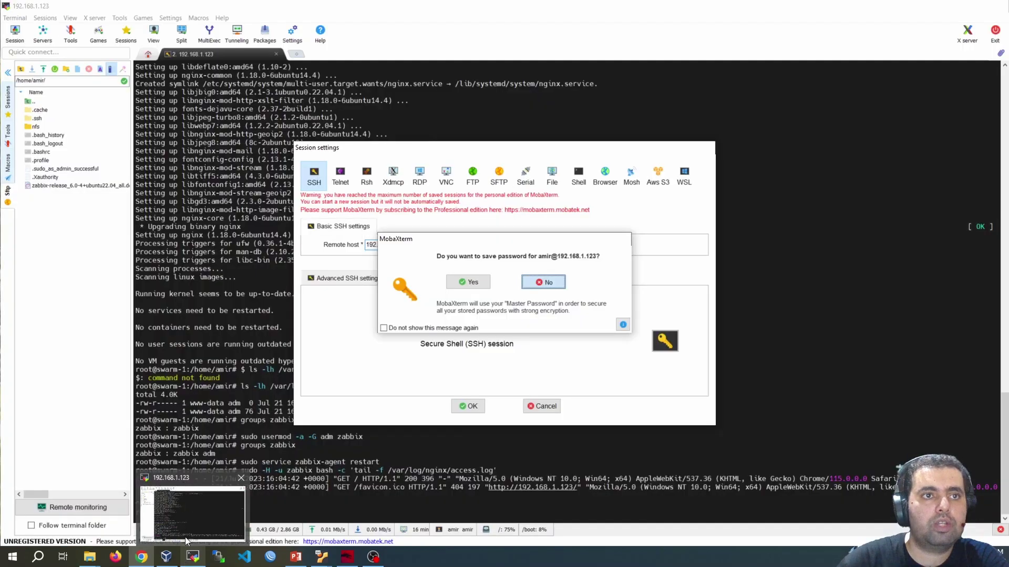
left_click(184, 537)
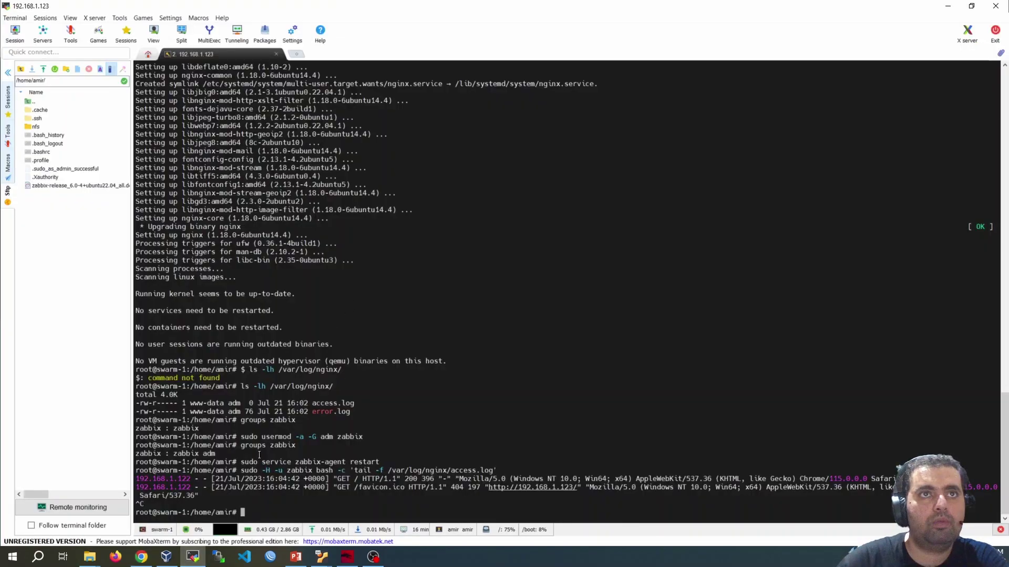
Step: Clear the terminal, open /etc/zabbix/zabbix_agentd.conf in vi, and move to the Server=192.168.1.199 line
key("ctrl+l")
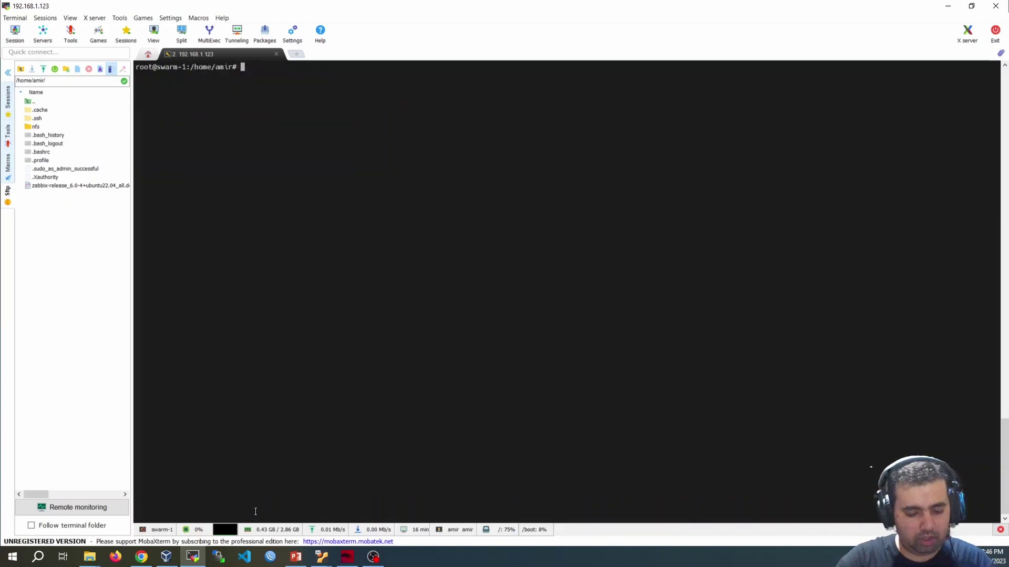
type("vi /etc/")
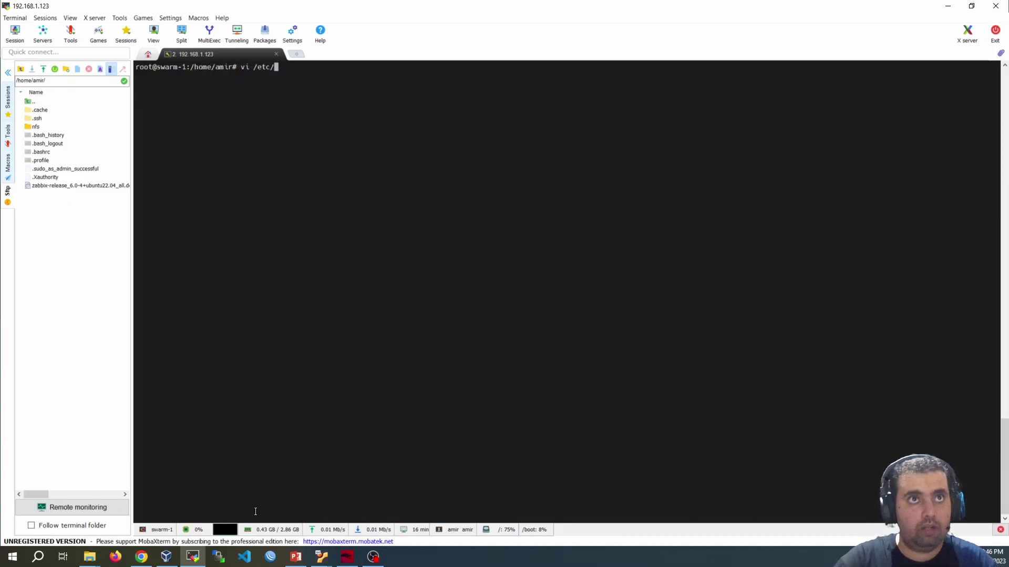
type("zabb")
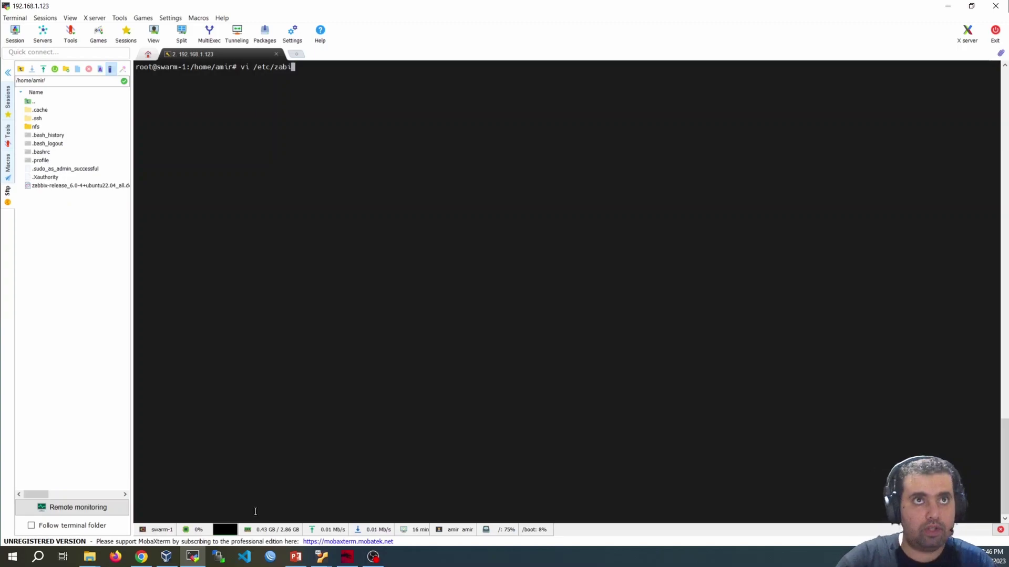
key("BackSpace")
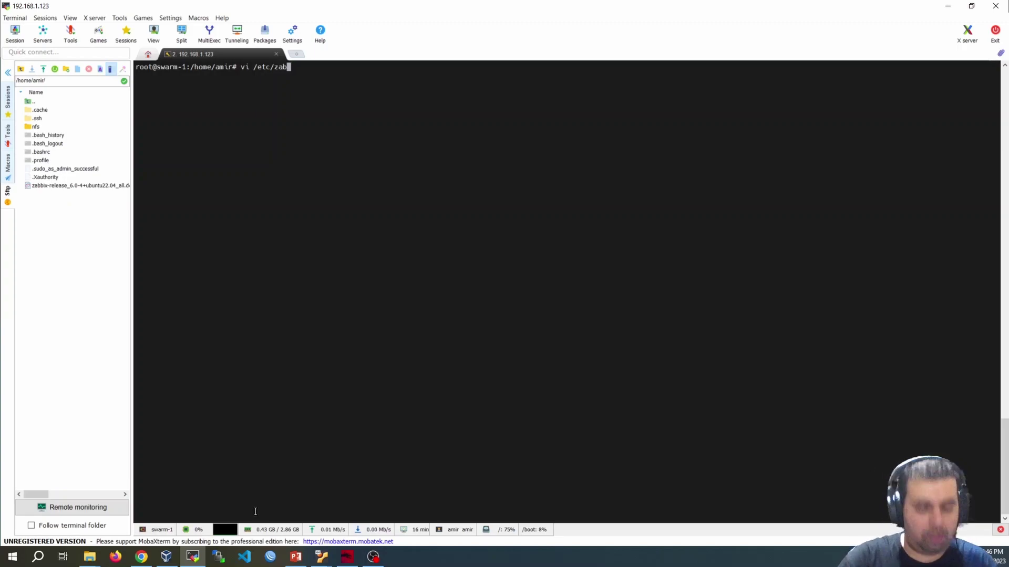
key("Tab")
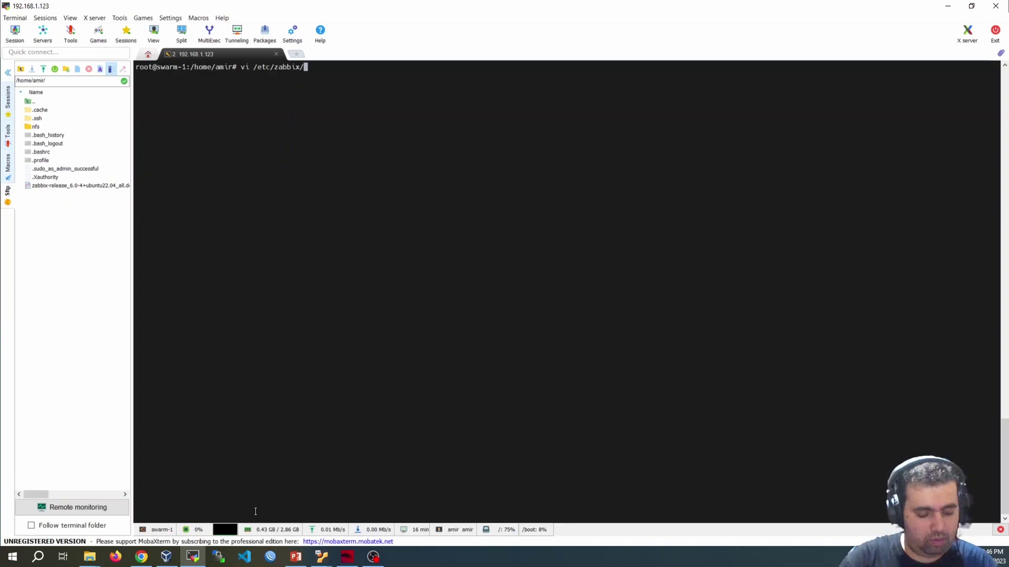
type("za")
key("Tab")
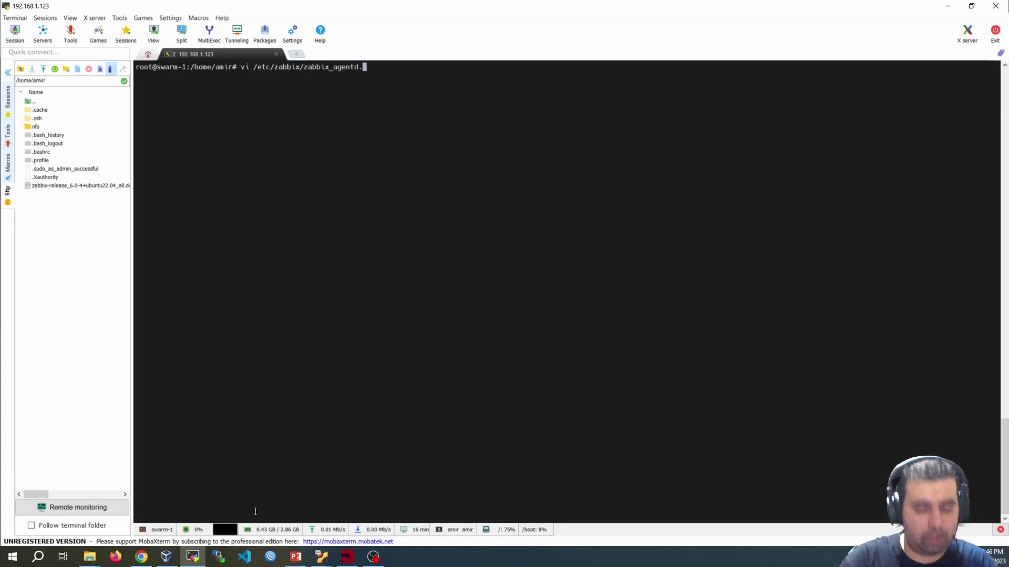
type("conf")
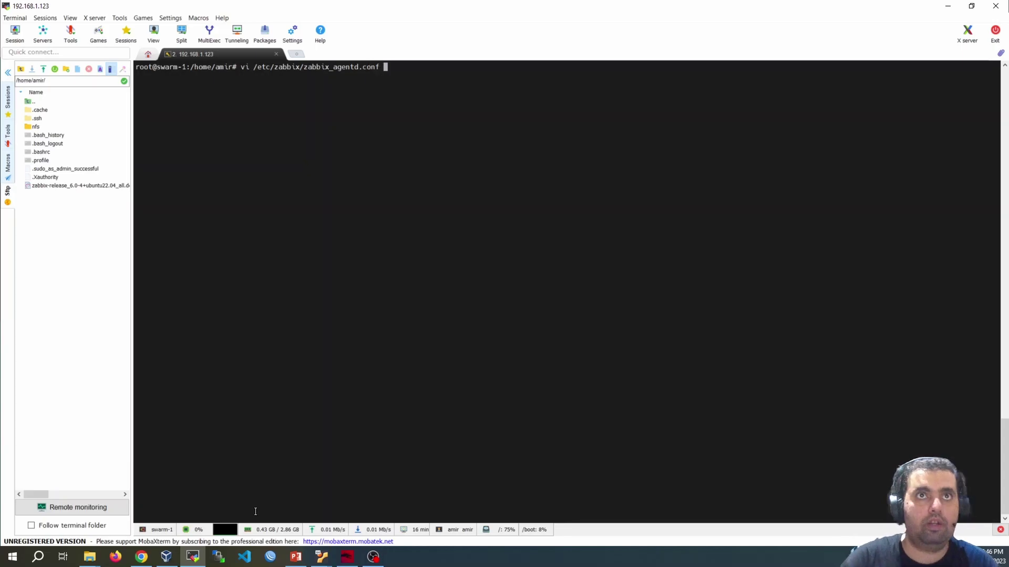
key("Return")
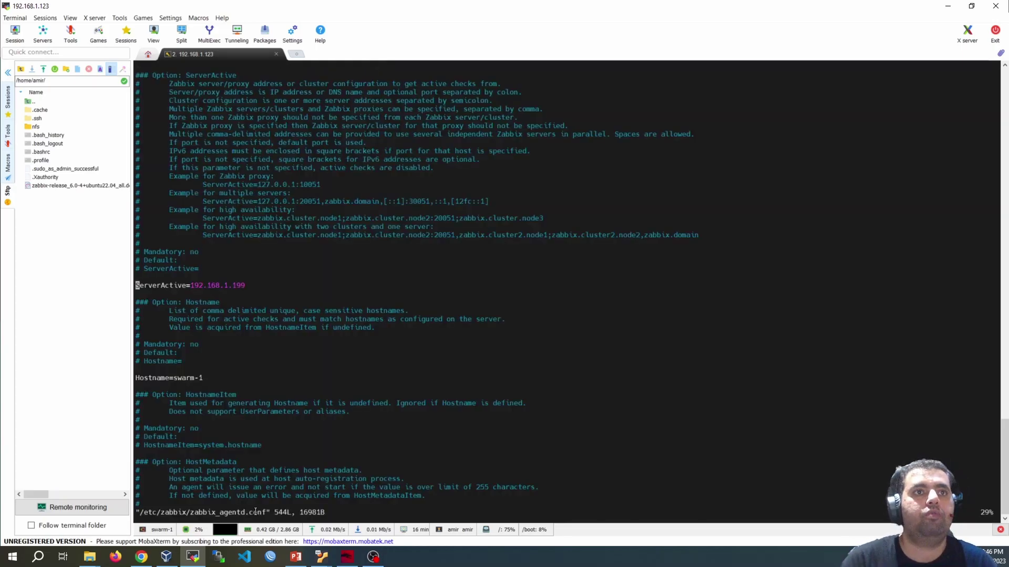
key("Up")
key("Up")
key("Up")
key("Up")
key("Up")
key("Up")
key("Up")
key("Up")
key("Up")
key("Up")
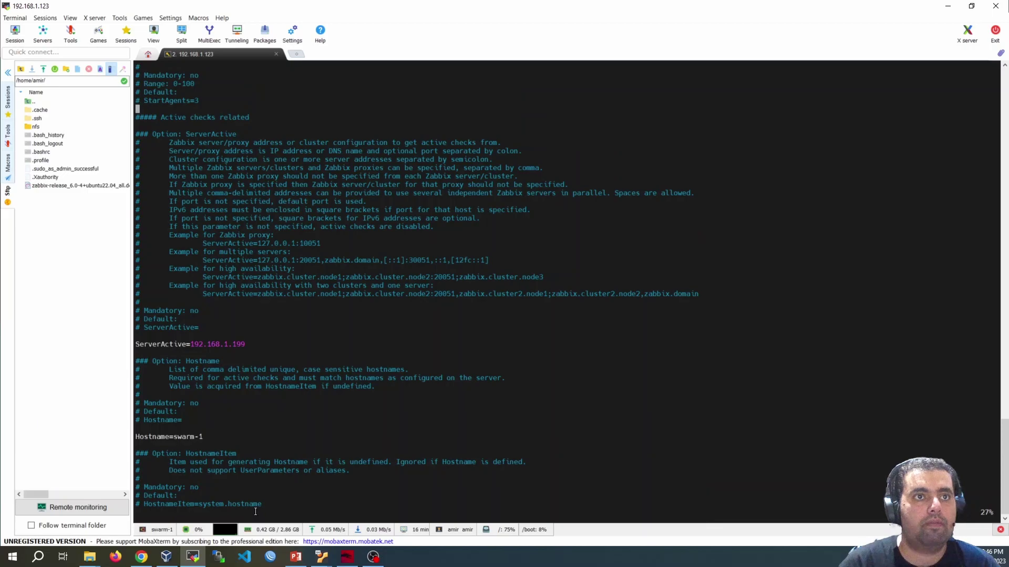
key("Up")
key("Up")
key("Up")
key("Up")
key("Up")
key("Up")
key("Up")
key("Up")
key("Up")
key("Up")
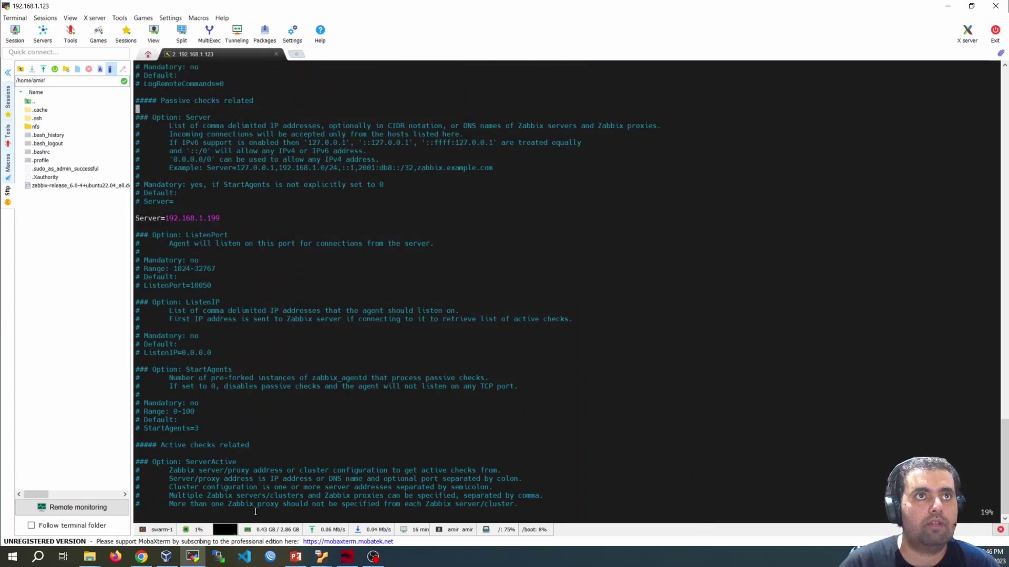
key("Up")
key("Up")
key("Up")
key("Up")
key("Up")
key("Up")
key("Down")
key("Down")
key("Down")
key("Down")
key("Down")
key("Down")
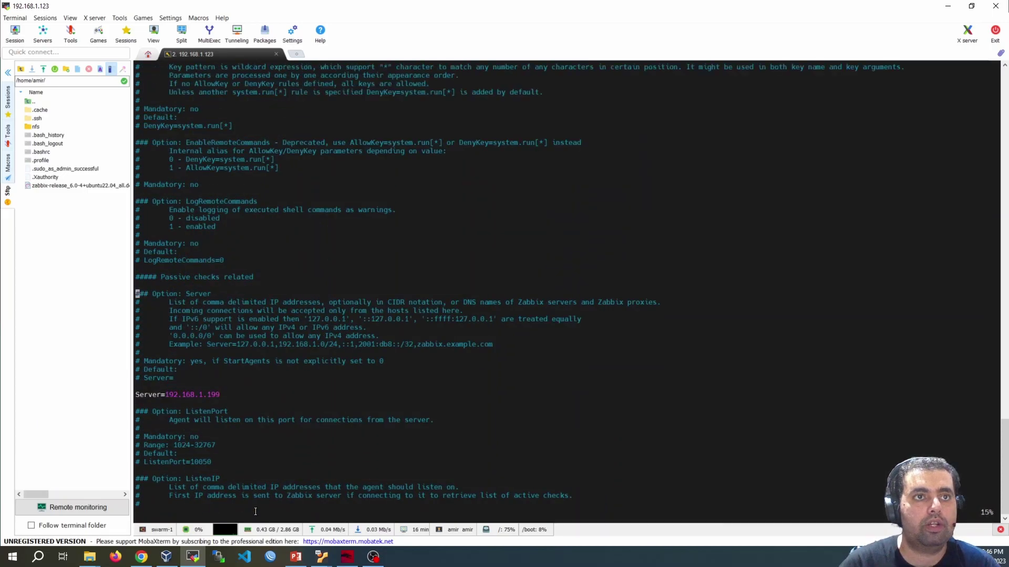
key("Down")
key("Down")
key("Down")
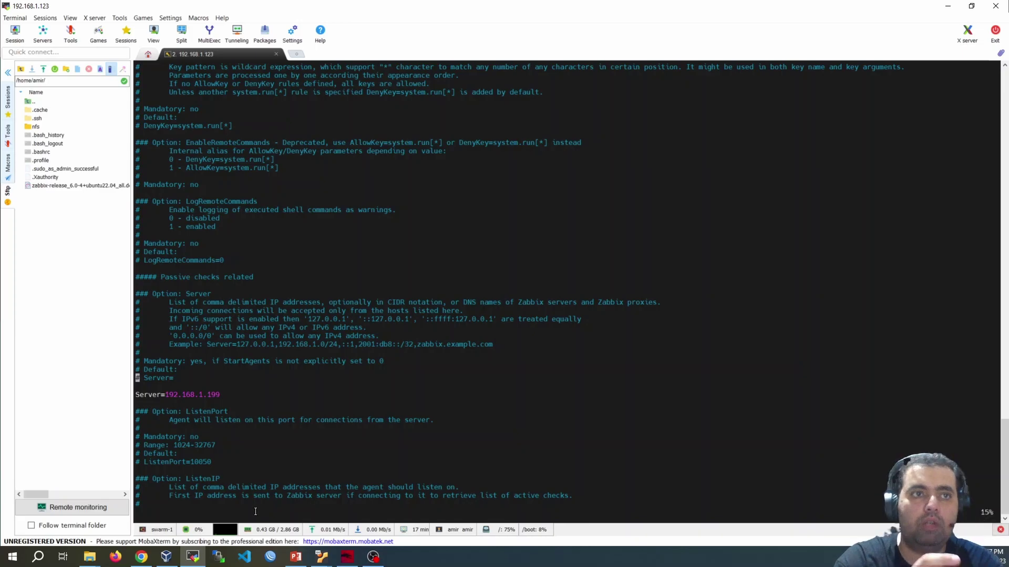
Step: Review the Server, ServerActive, Hostname swarm-1 and HostMetadata=linux settings, then save with :wq
key("Up")
key("Up")
key("Up")
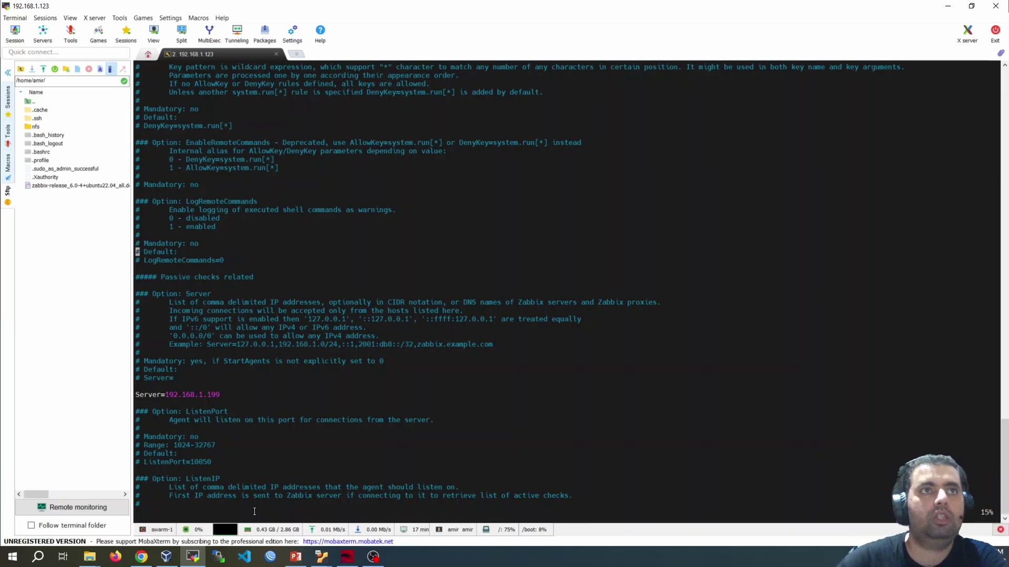
key("Up")
key("Up")
key("Up")
key("Up")
key("Up")
key("Up")
key("Up")
key("Up")
key("Up")
key("Down")
key("Down")
key("Down")
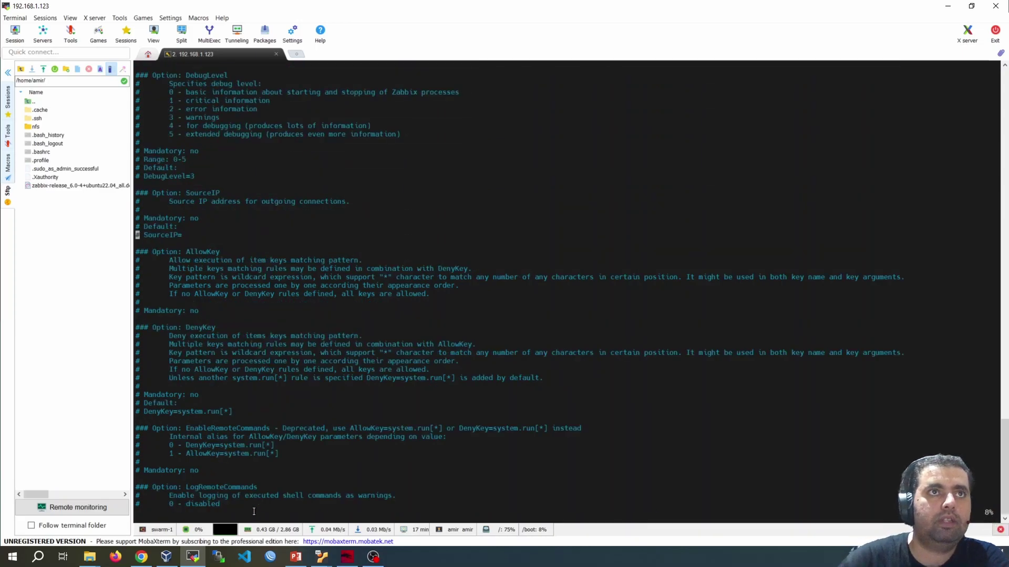
key("Down")
key("Down")
key("Down")
key("Down")
key("Down")
key("Down")
key("Down")
key("Down")
key("Down")
key("Down")
key("Down")
key("Down")
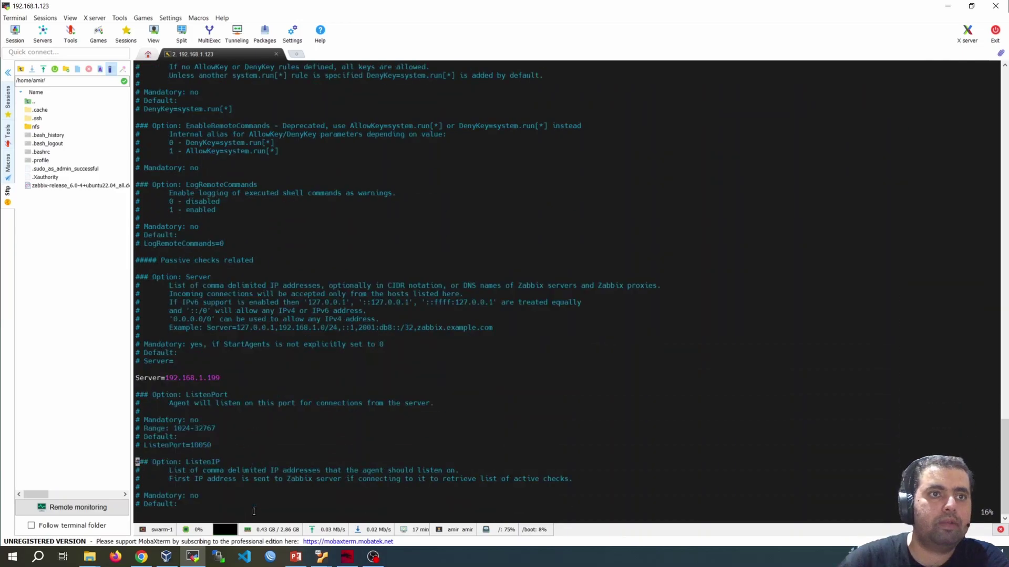
key("Down")
key("Down")
key("Down")
key("Down")
key("Down")
key("Down")
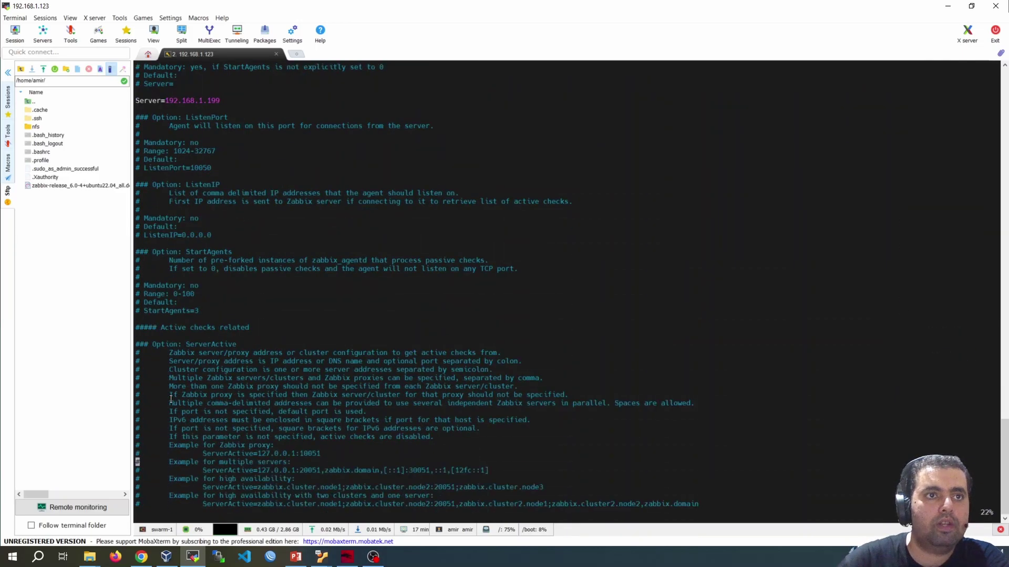
key("Down")
key("Down")
key("Down")
key("Down")
key("Down")
key("Down")
key("Down")
key("Down")
key("Down")
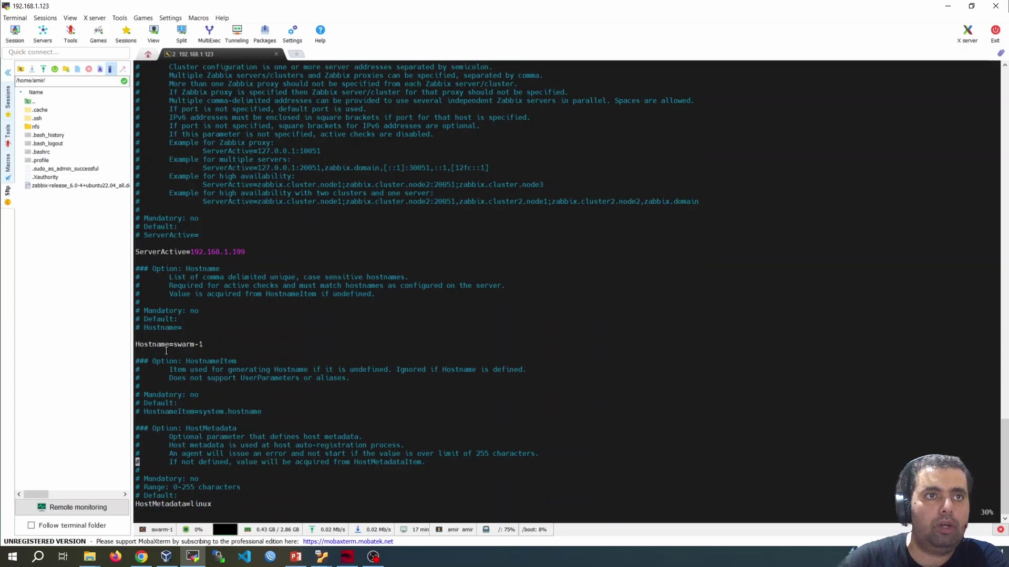
key("Down")
key("Down")
key("Down")
key("Down")
key("Down")
key("Down")
key("Down")
key("Down")
key("Down")
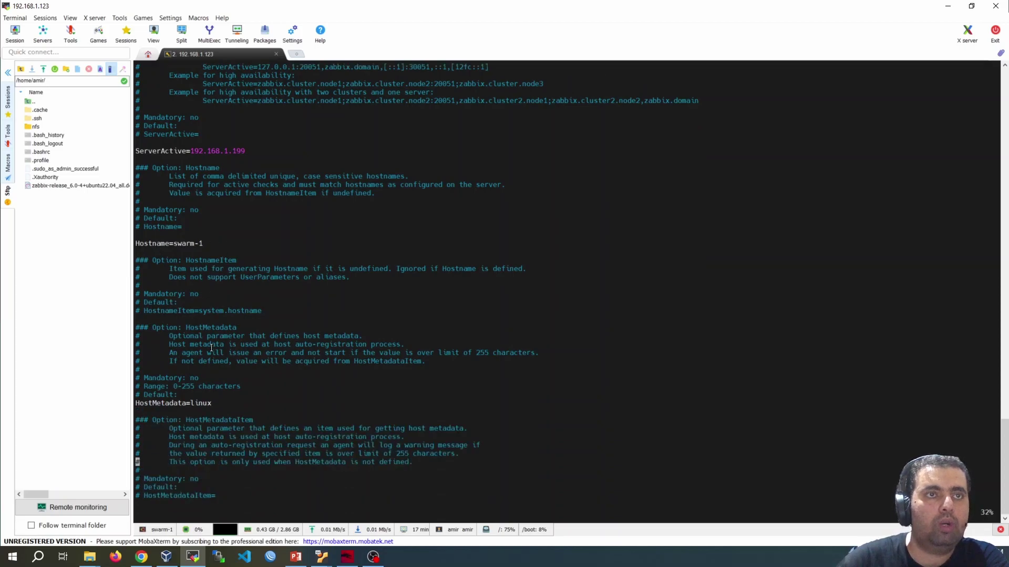
key("Down")
key("Down")
key("Down")
key("Up")
key("Up")
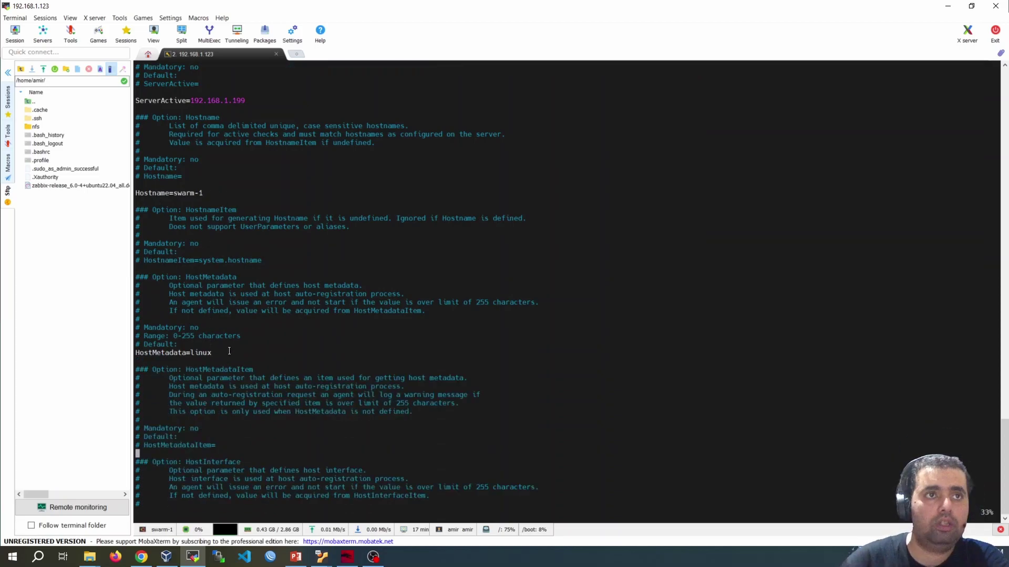
key("Up")
key("Up")
key("Up")
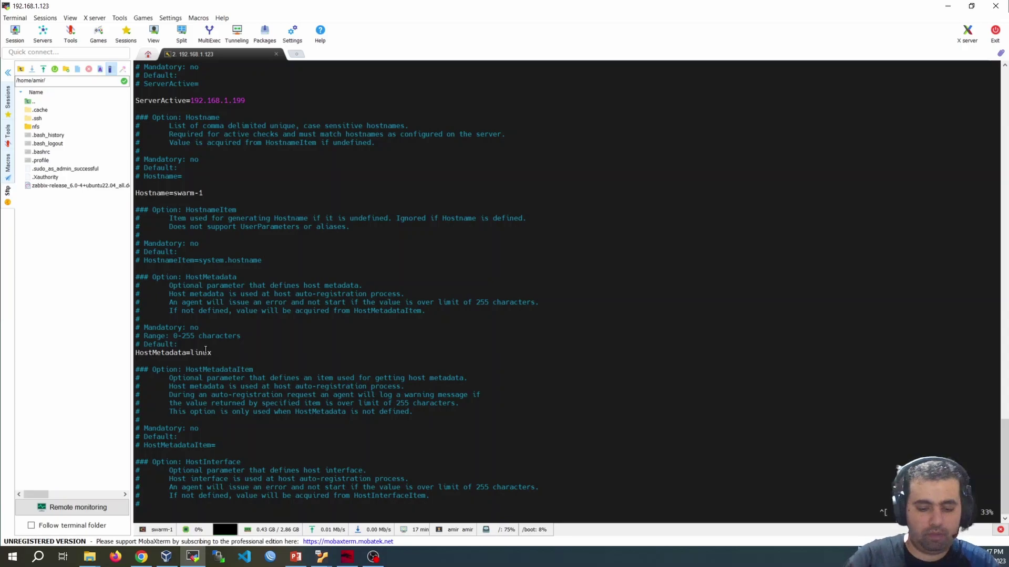
type(":wq")
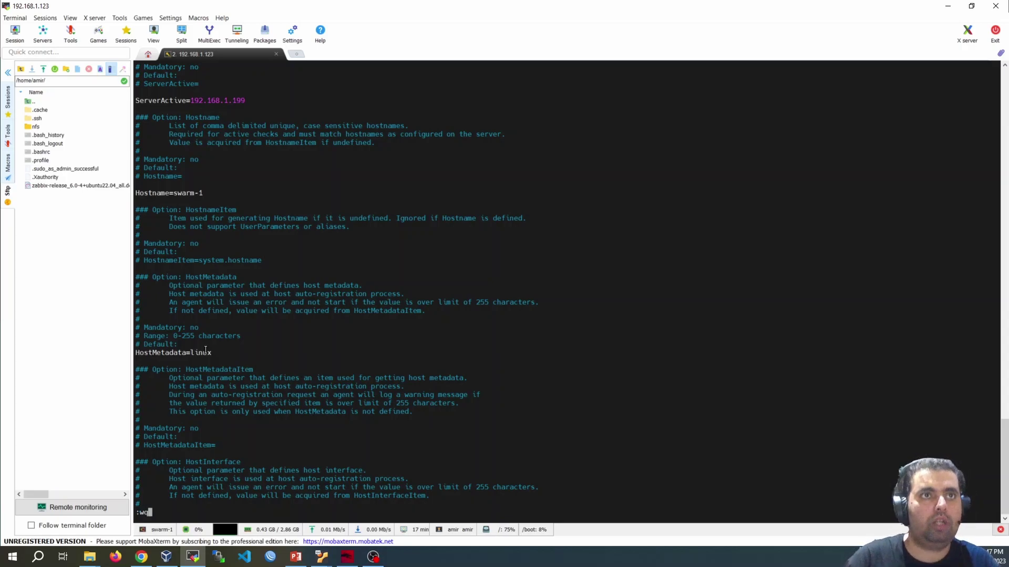
key("Return")
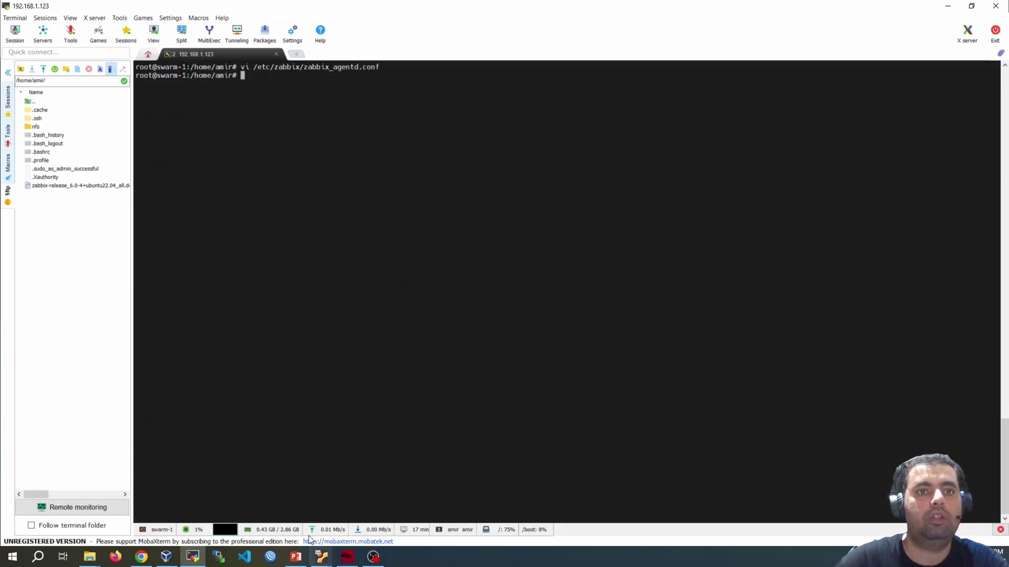
left_click(296, 556)
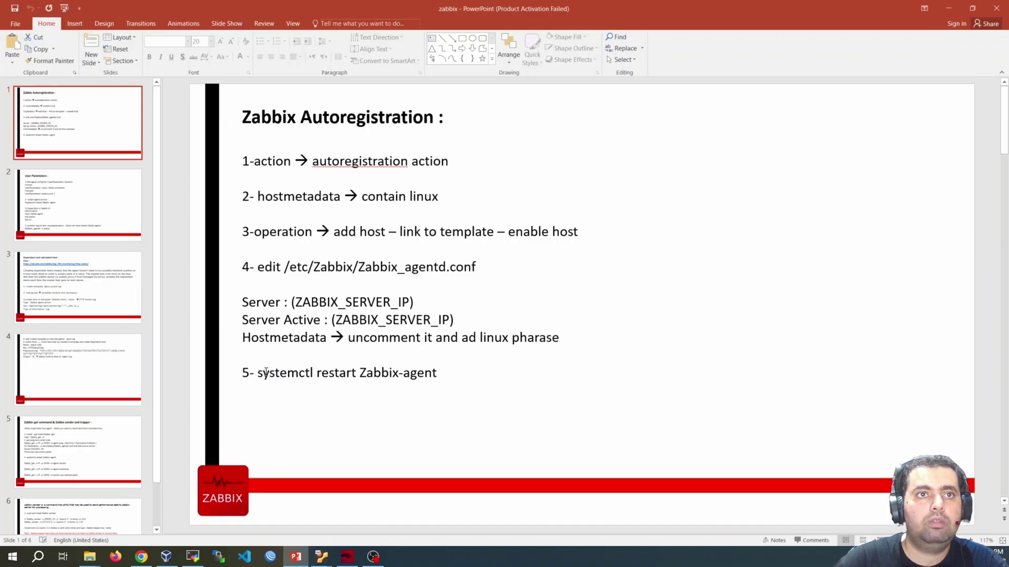
left_click(192, 556)
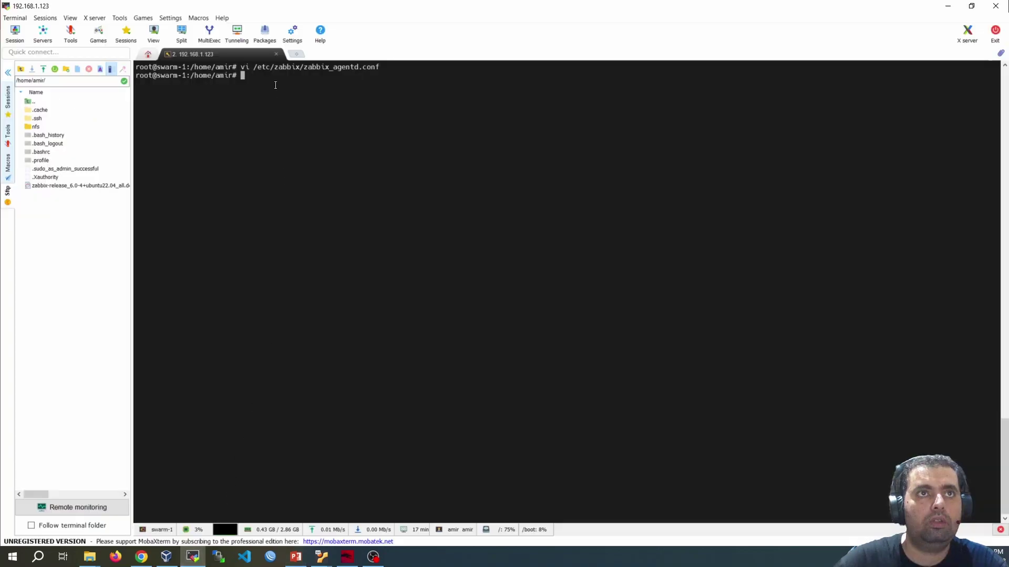
Step: Run systemctl restart zabbix-agent, then switch back to Zabbix in Chrome
type("sys")
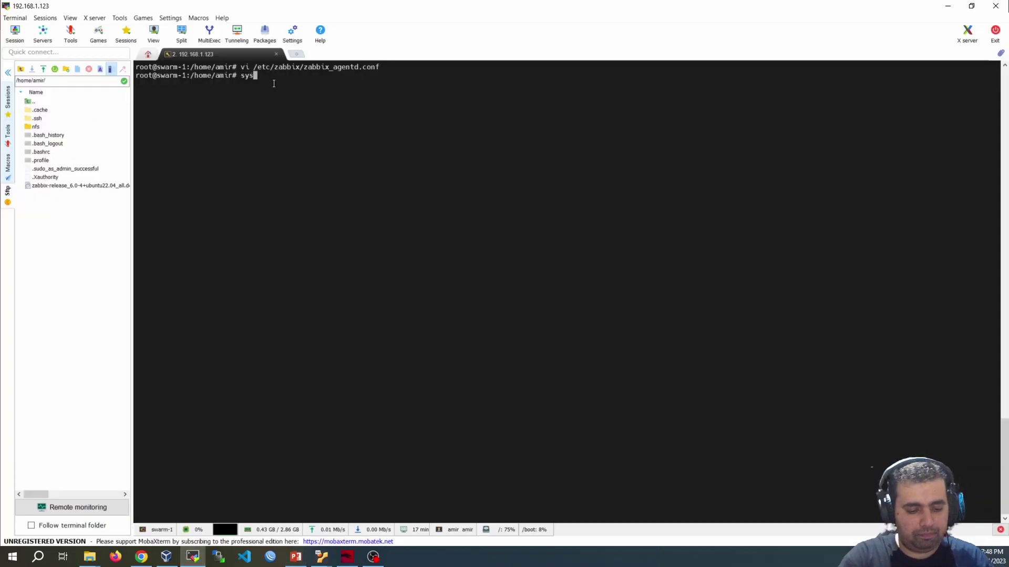
type("temctl re")
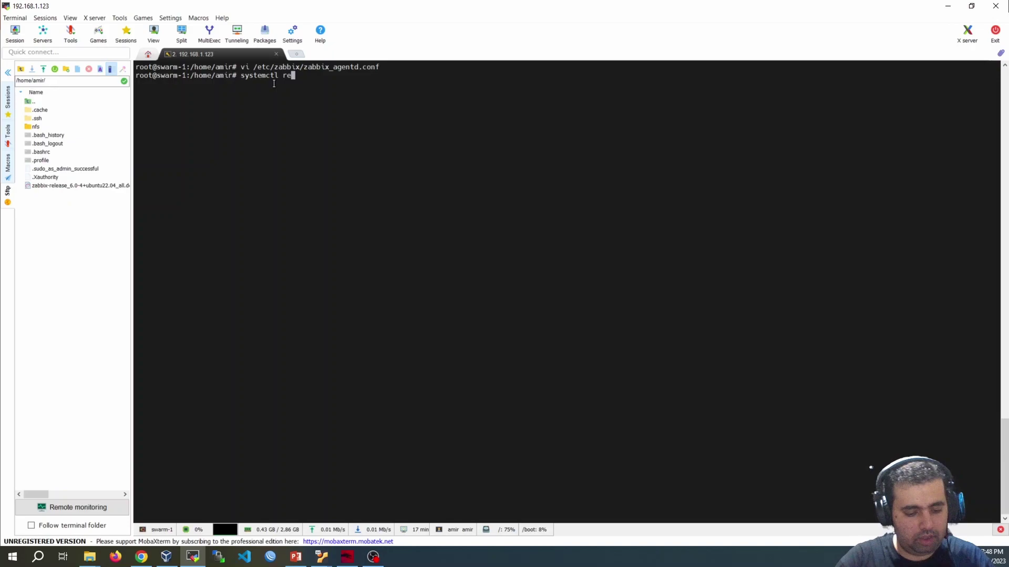
type("start za")
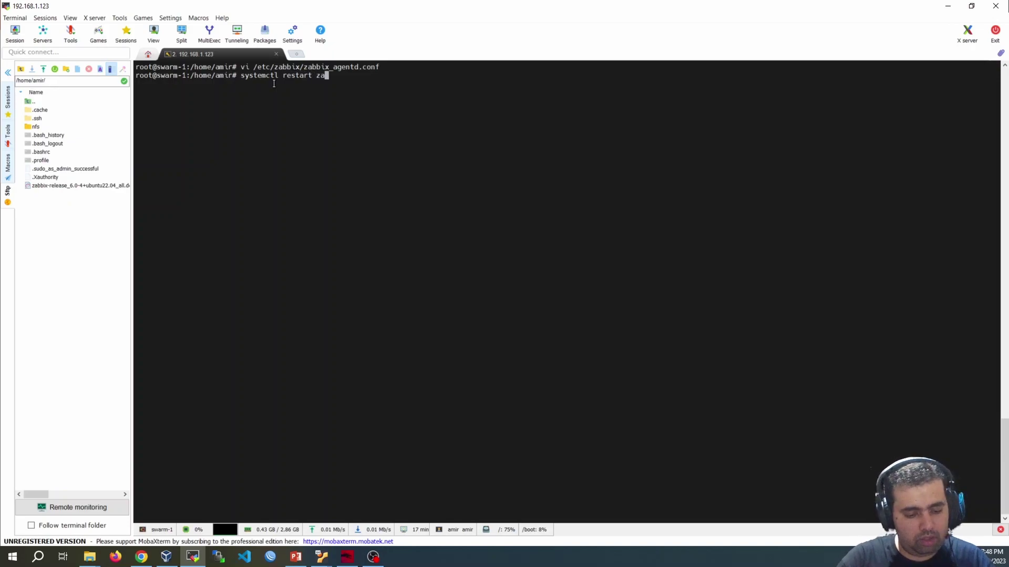
type("b")
key("Tab")
key("BackSpace")
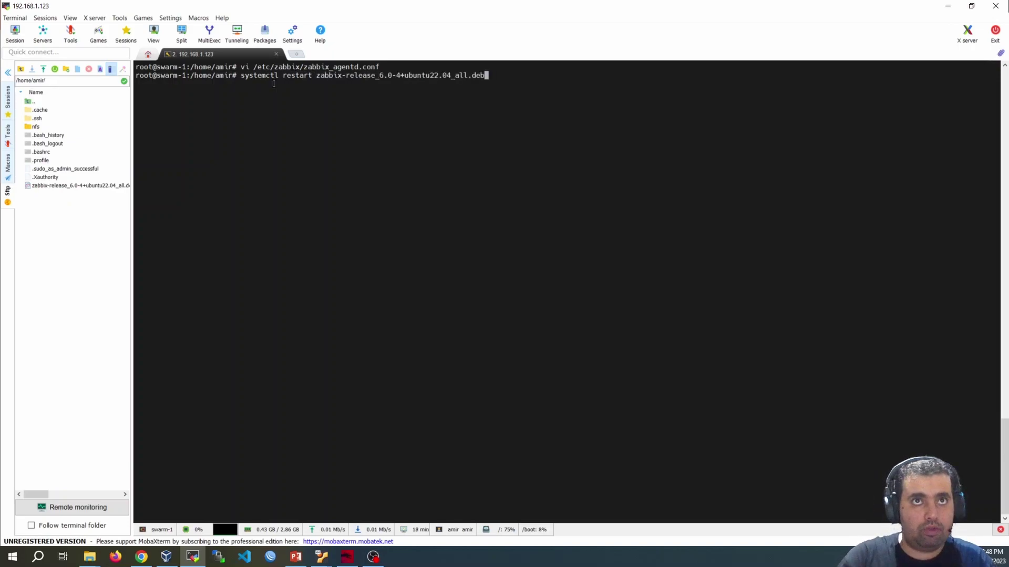
key("BackSpace")
key("BackSpace")
key("BackSpace")
key("BackSpace")
key("BackSpace")
key("BackSpace")
key("BackSpace")
key("BackSpace")
key("BackSpace")
key("BackSpace")
key("BackSpace")
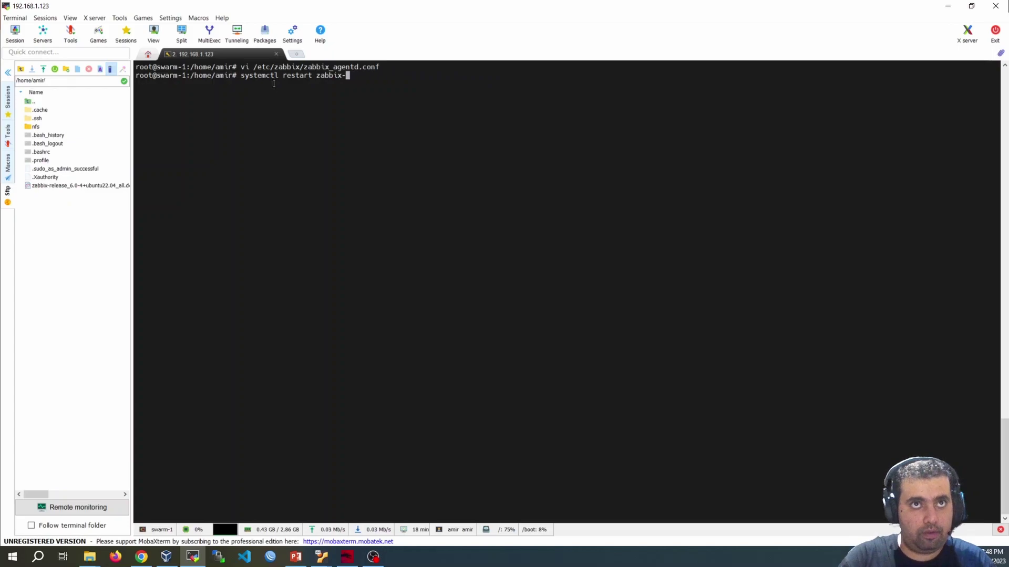
type("ag")
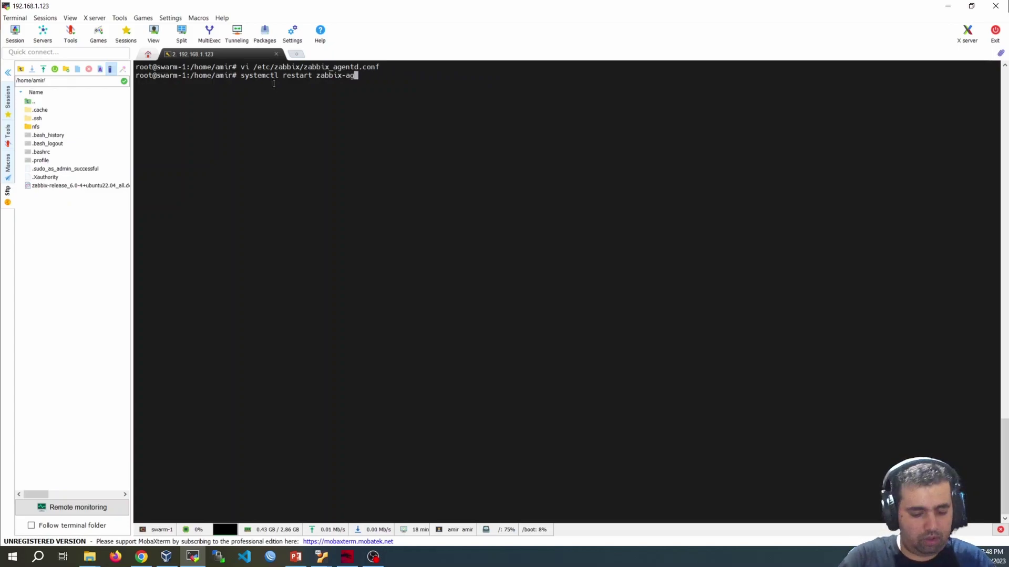
type("ent")
key("Return")
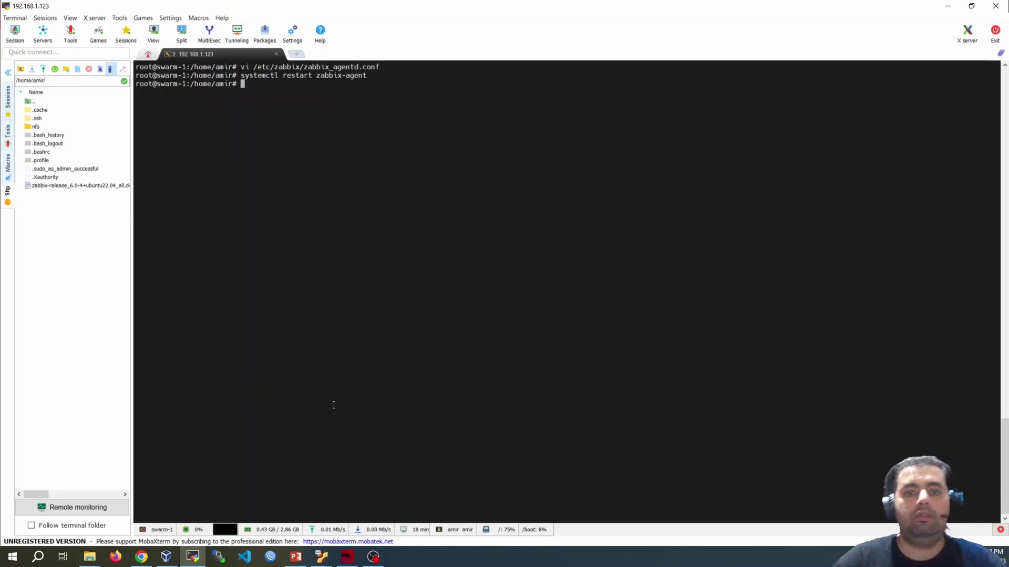
left_click(141, 557)
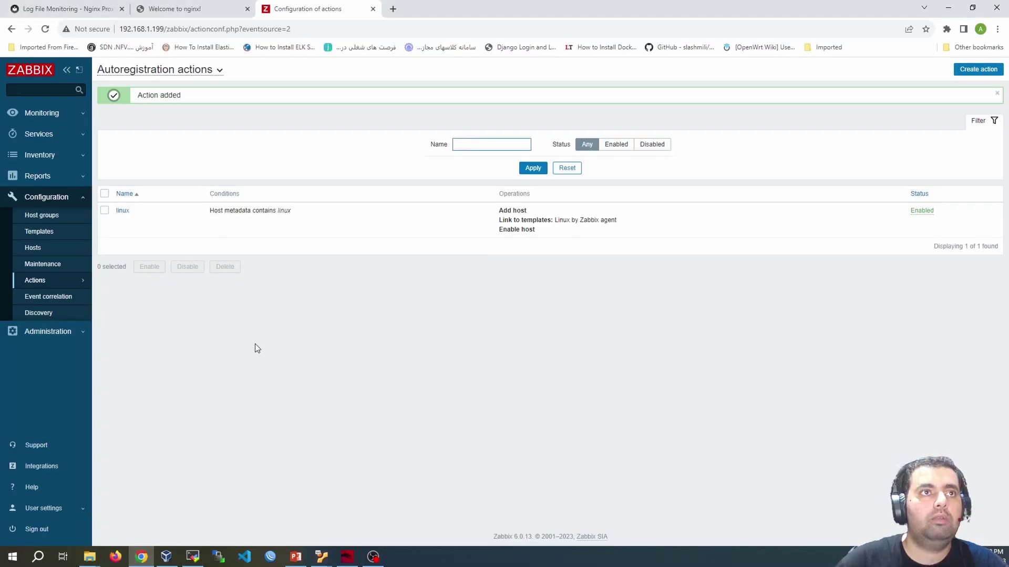
Step: Open the Global view dashboard from Monitoring > Dashboard
left_click(57, 114)
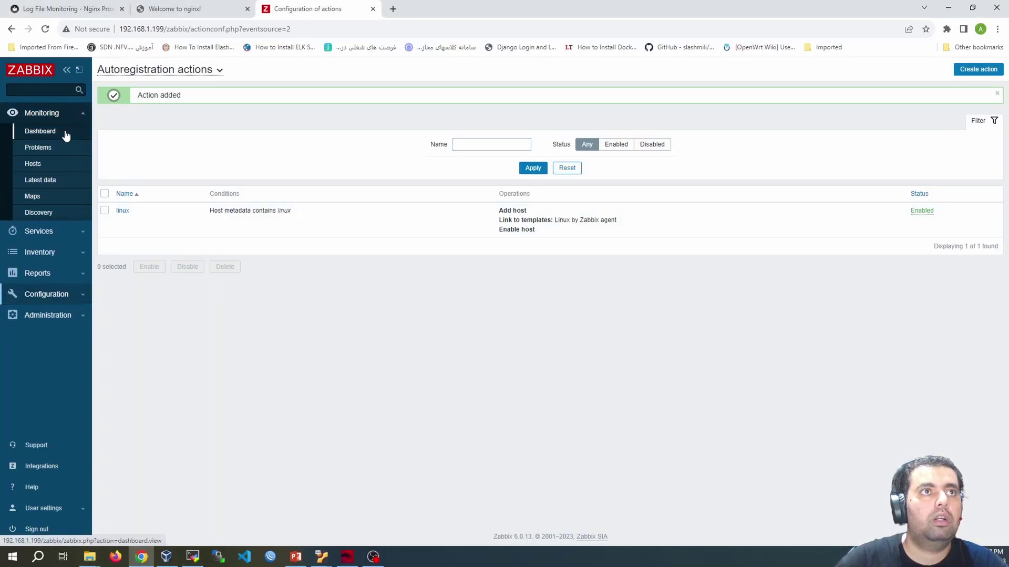
left_click(65, 133)
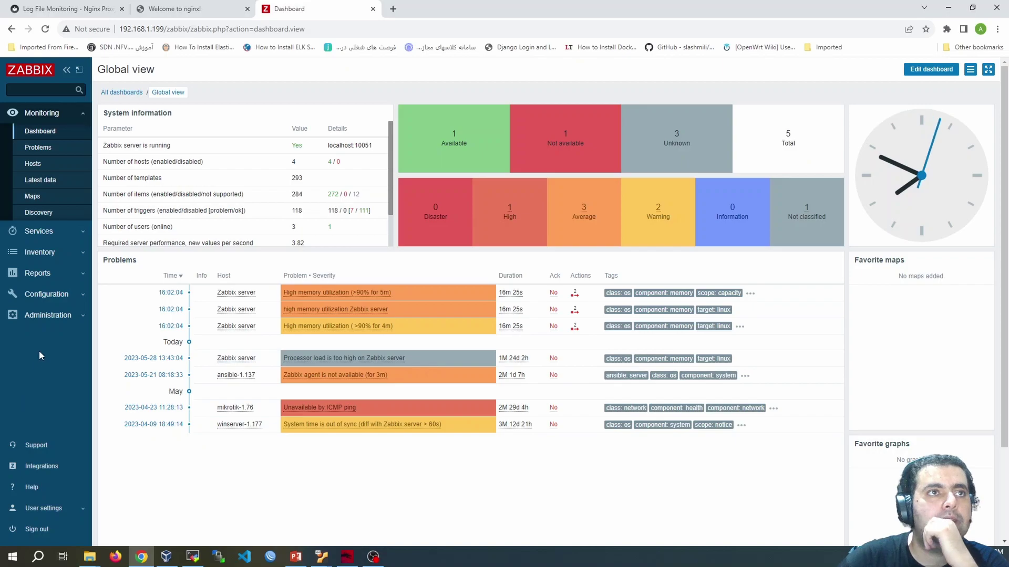
left_click(61, 294)
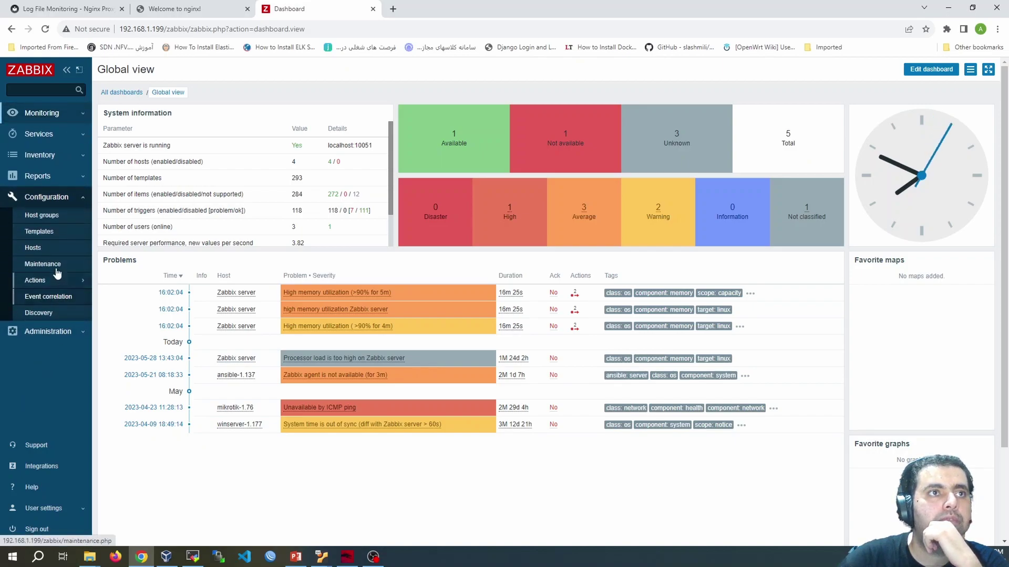
Step: Check the hosts overview, then delete the first duplicate swarm-1 host in Configuration > Hosts
left_click(60, 114)
left_click(65, 166)
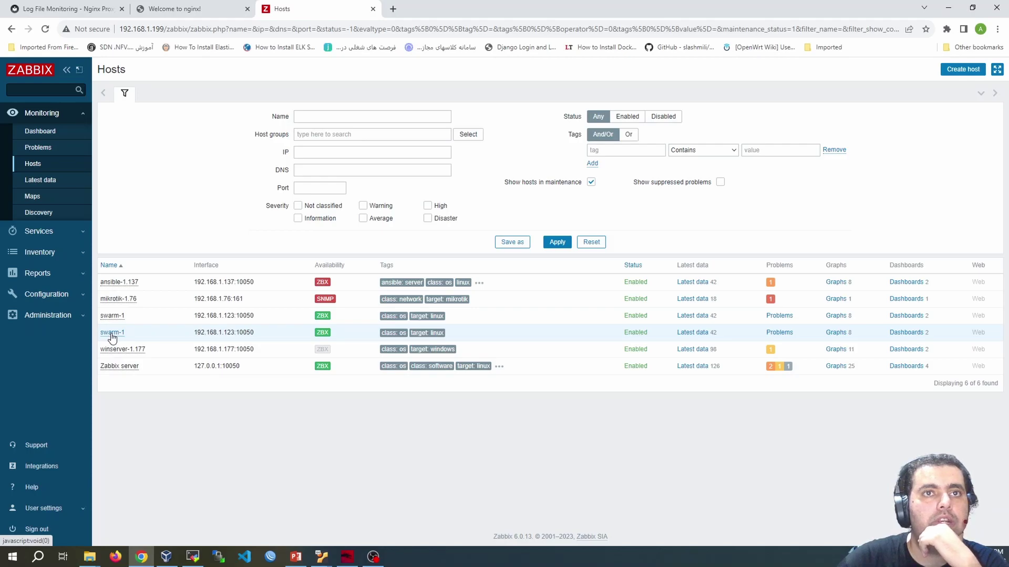
left_click(45, 294)
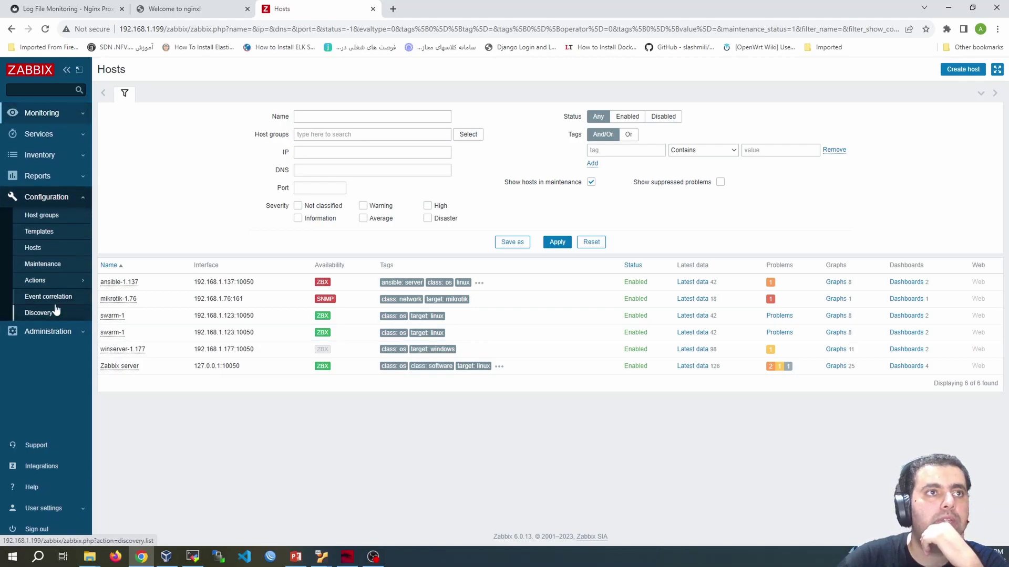
left_click(40, 248)
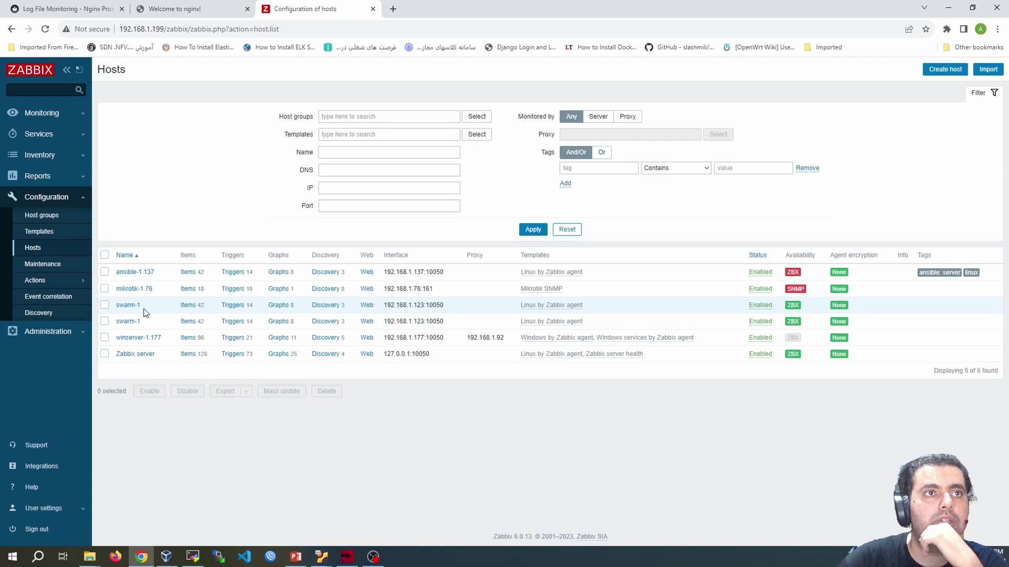
left_click(105, 305)
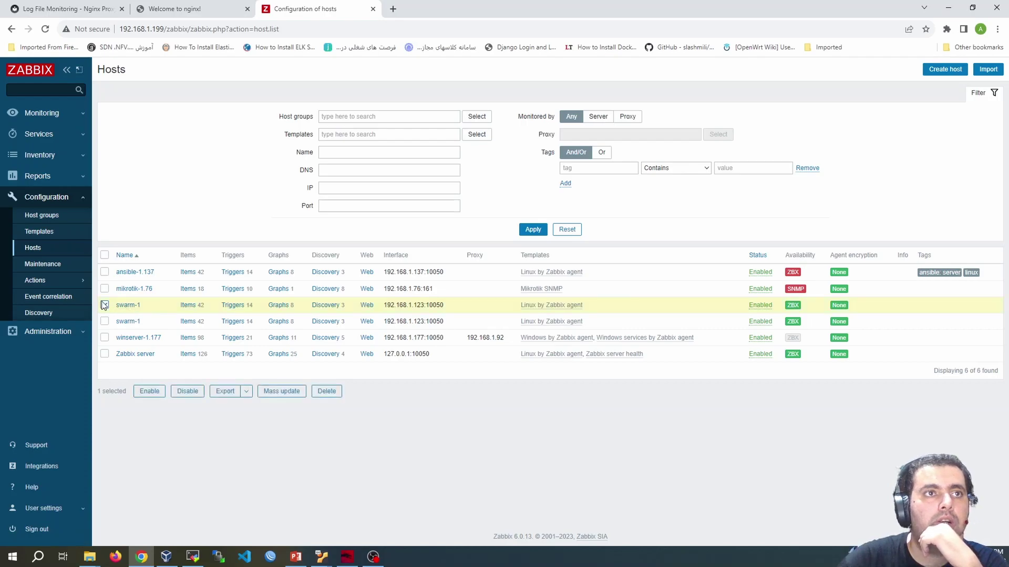
left_click(337, 392)
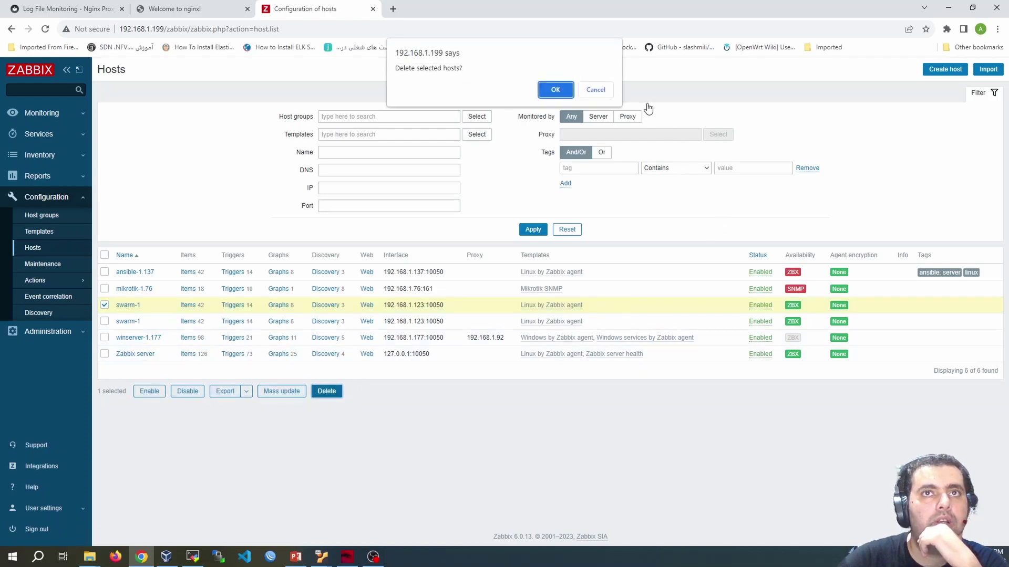
left_click(554, 95)
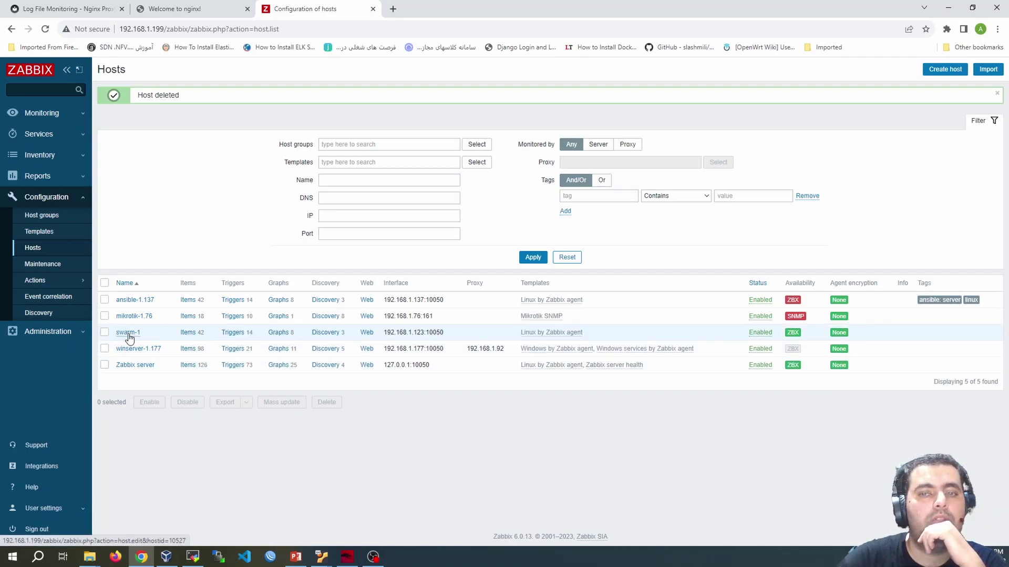
left_click(47, 114)
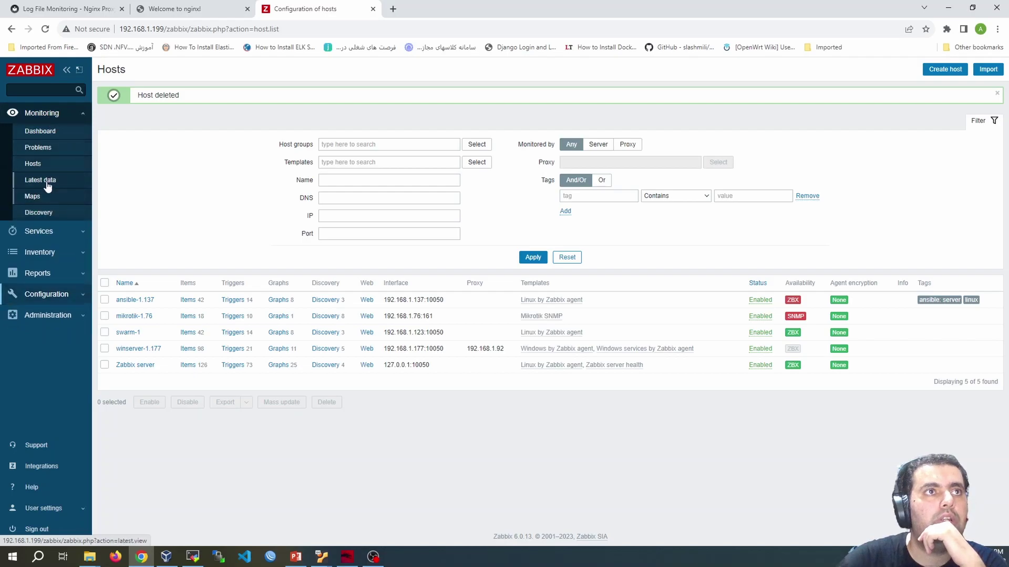
Step: Filter Monitoring > Latest data to show only host swarm-1
left_click(47, 184)
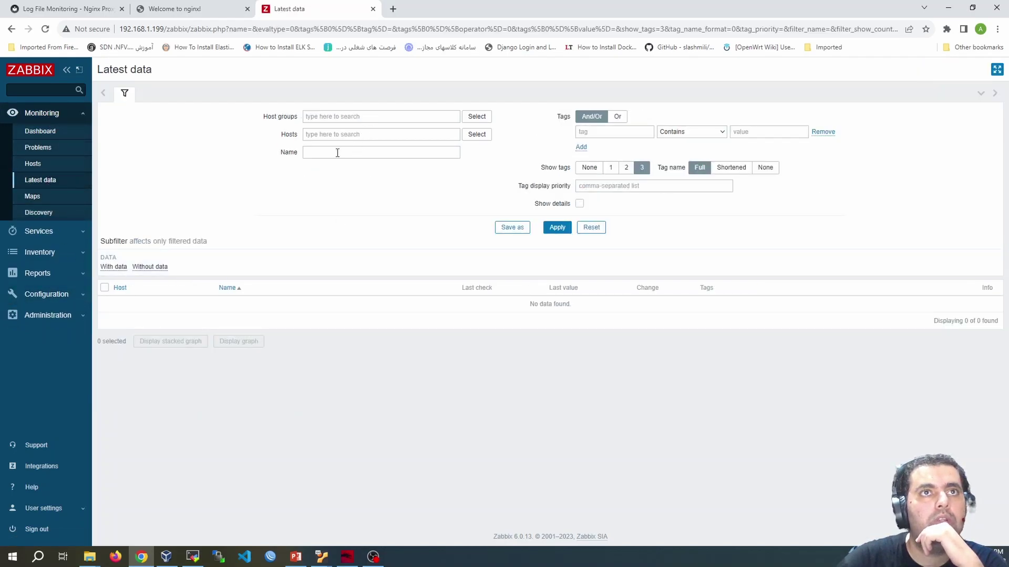
left_click(336, 153)
type("s")
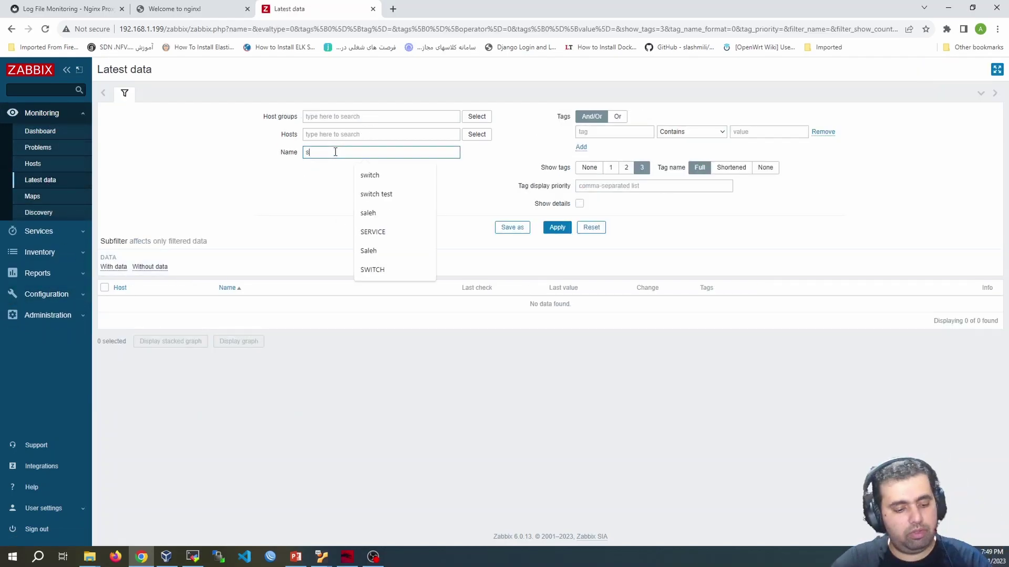
type("wi")
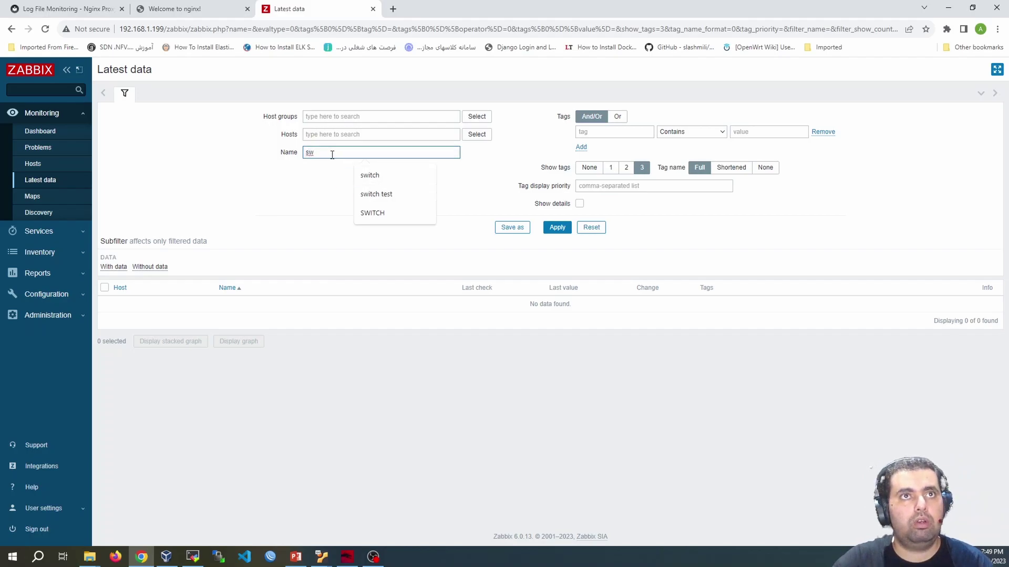
left_click(587, 228)
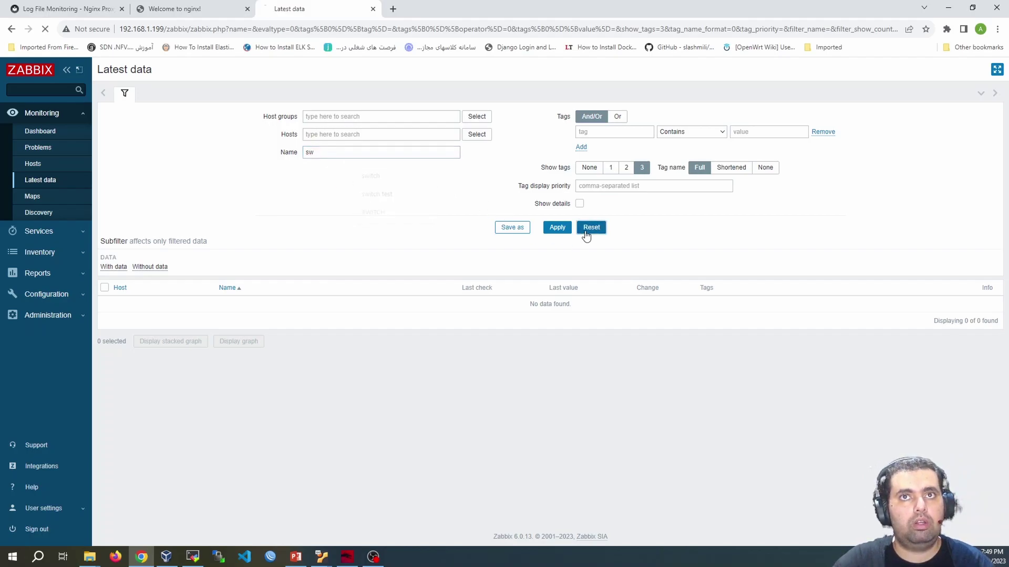
left_click(318, 133)
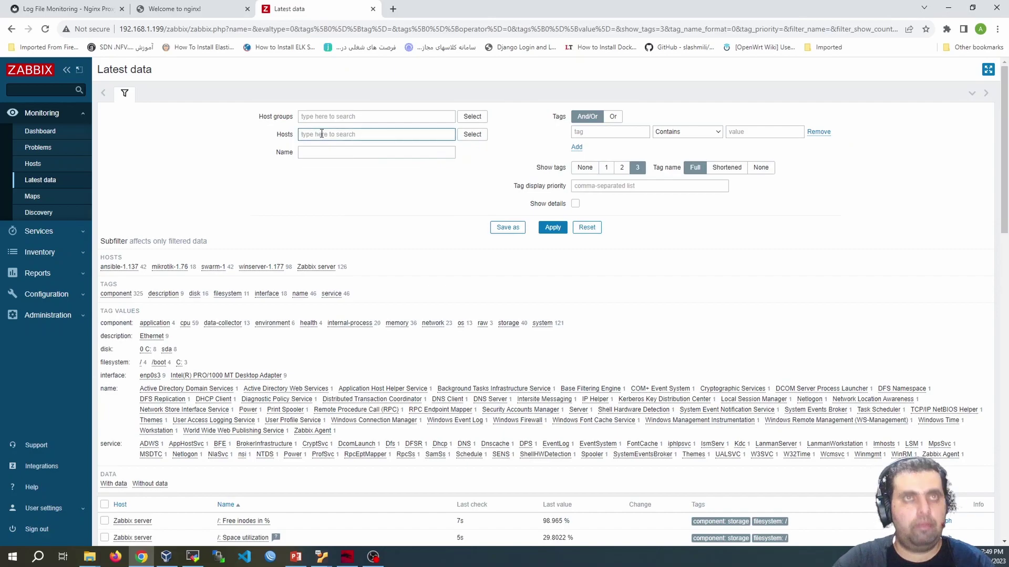
type("swa")
left_click(328, 141)
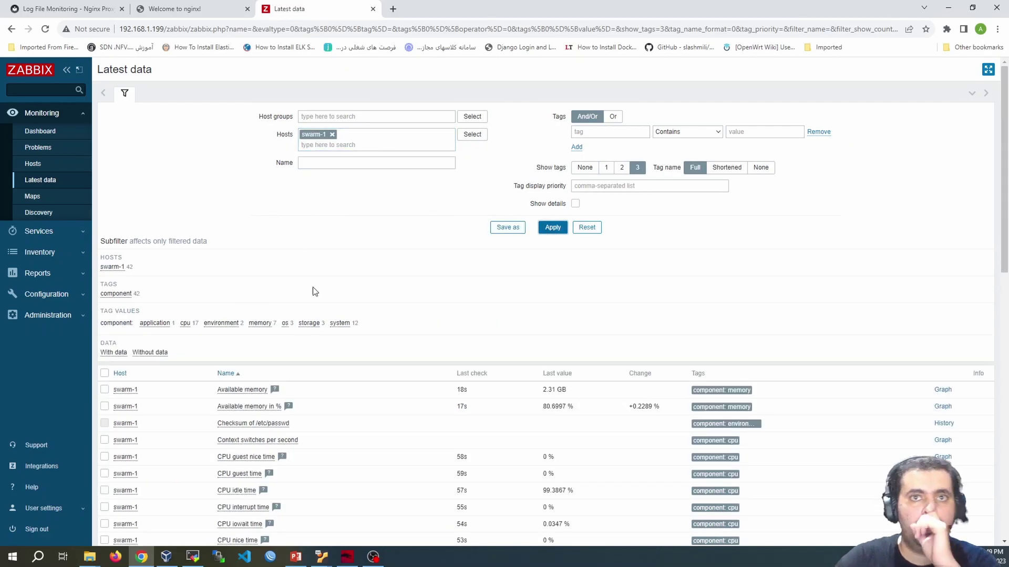
Step: View swarm-1's Available memory graph for the last 5 minutes, then return to the dashboard
scroll(326, 310, "down", 2)
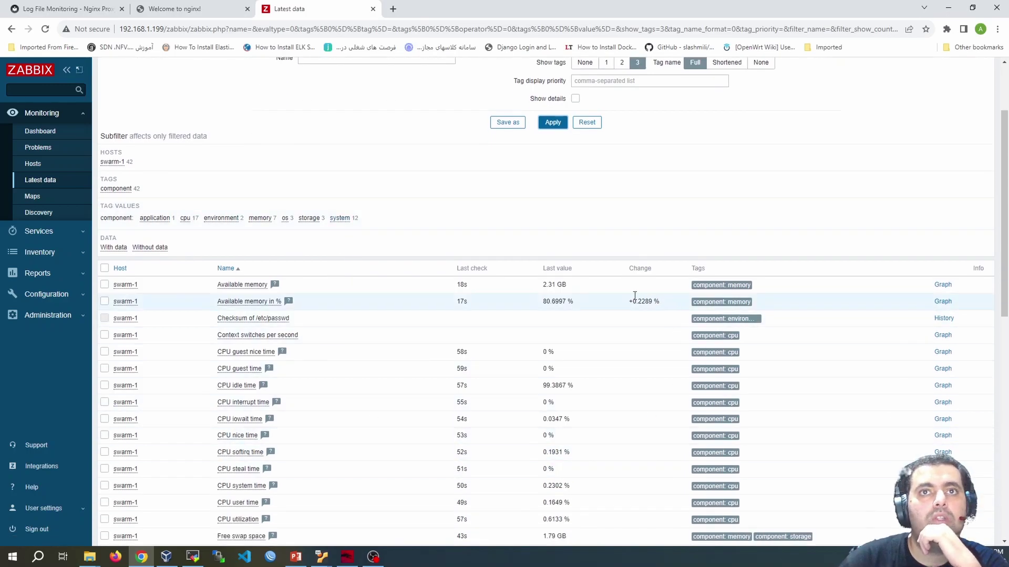
scroll(511, 318, "down", 1)
scroll(511, 318, "down", 3)
scroll(511, 318, "down", 3)
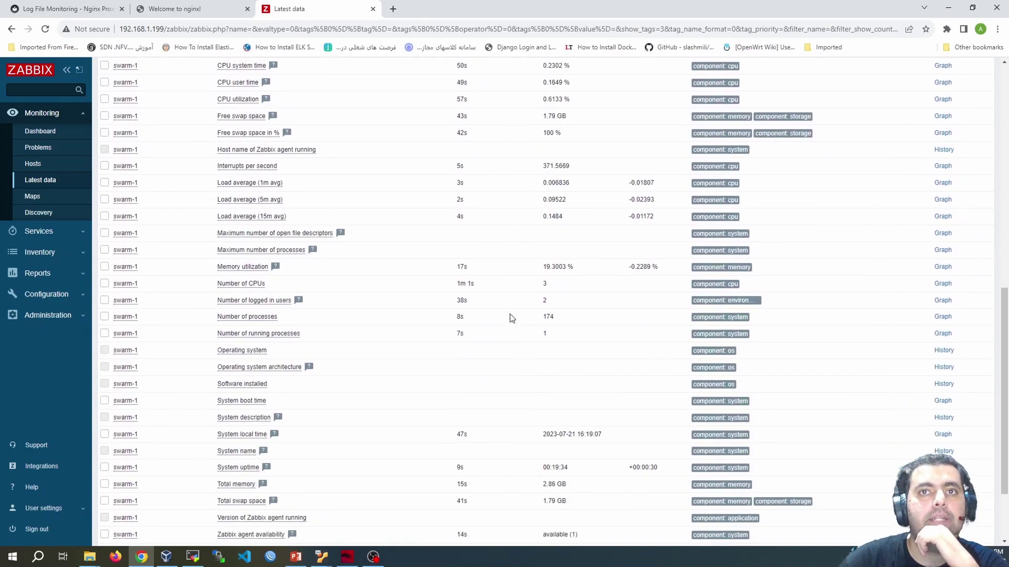
scroll(511, 317, "down", 3)
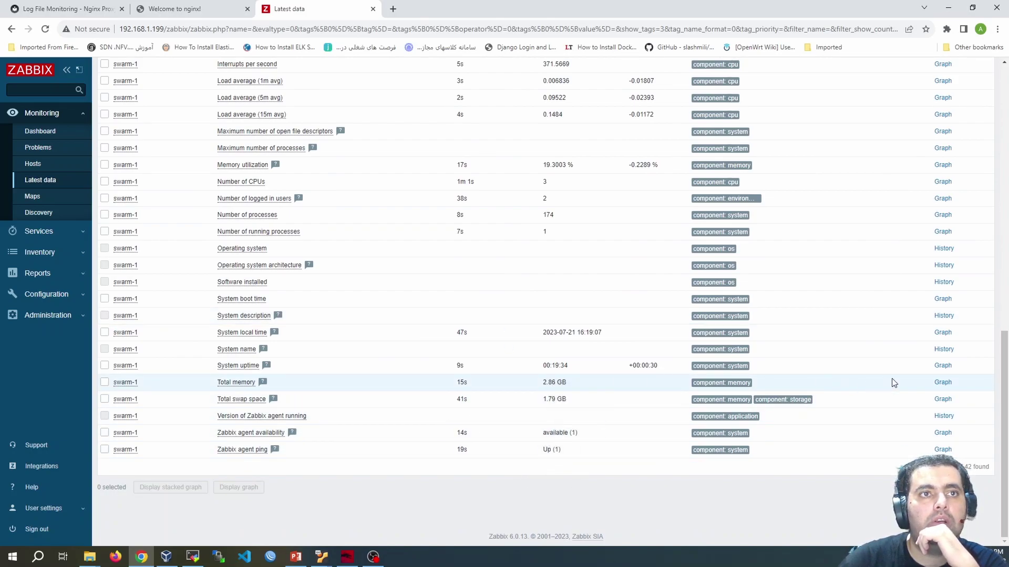
scroll(562, 358, "up", 2)
scroll(564, 358, "up", 3)
scroll(564, 358, "up", 3)
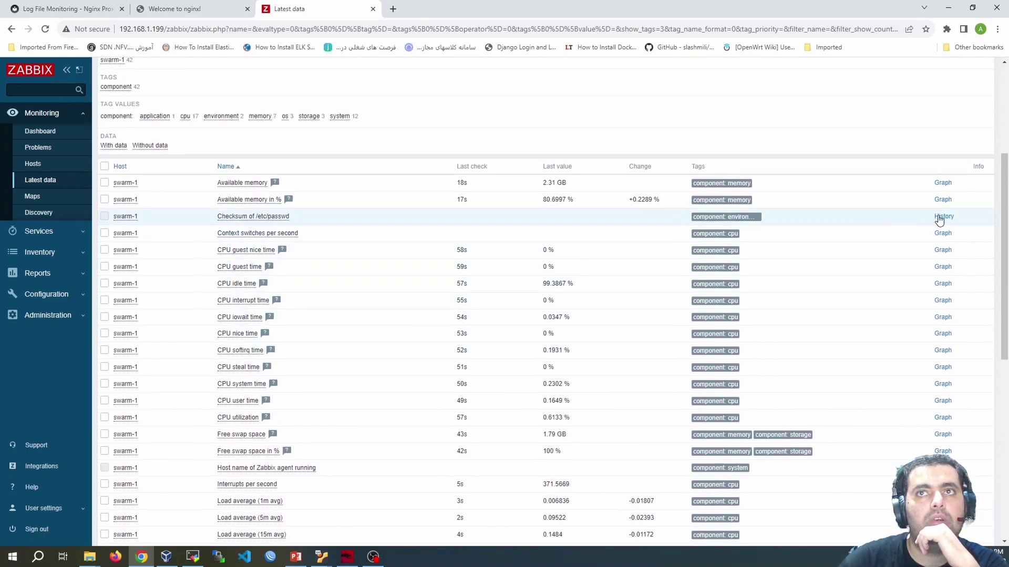
left_click(943, 183)
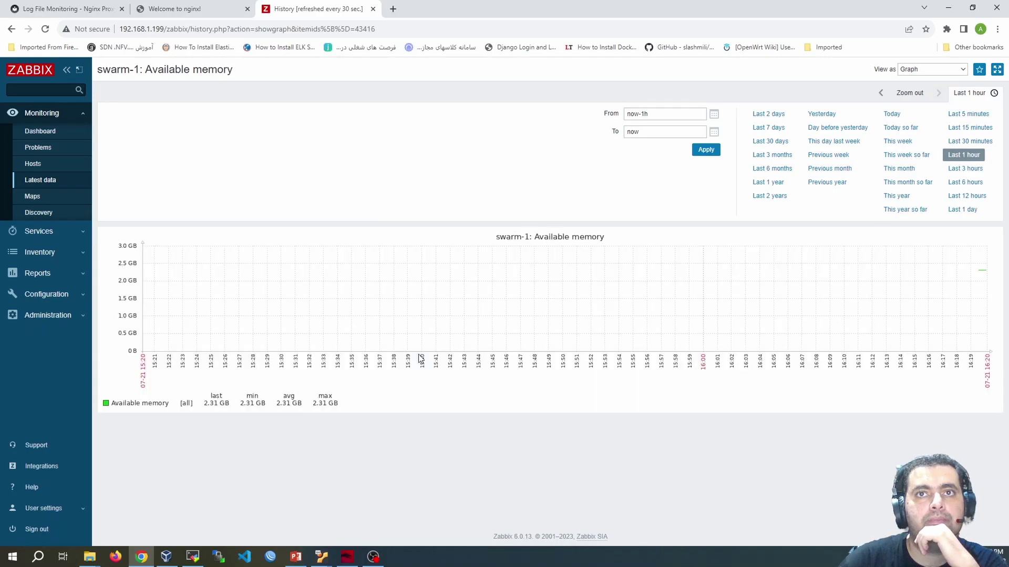
left_click(960, 115)
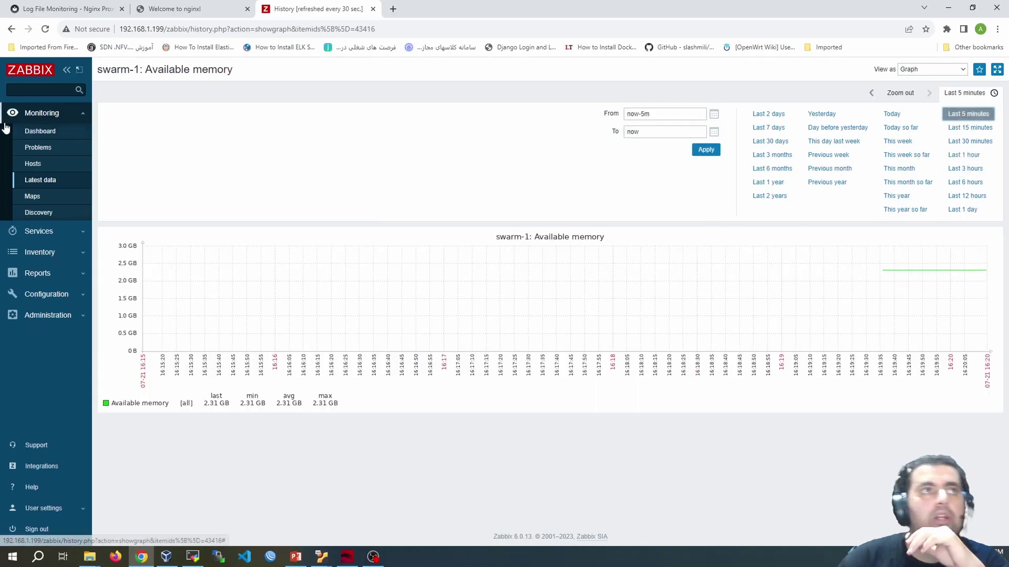
left_click(54, 138)
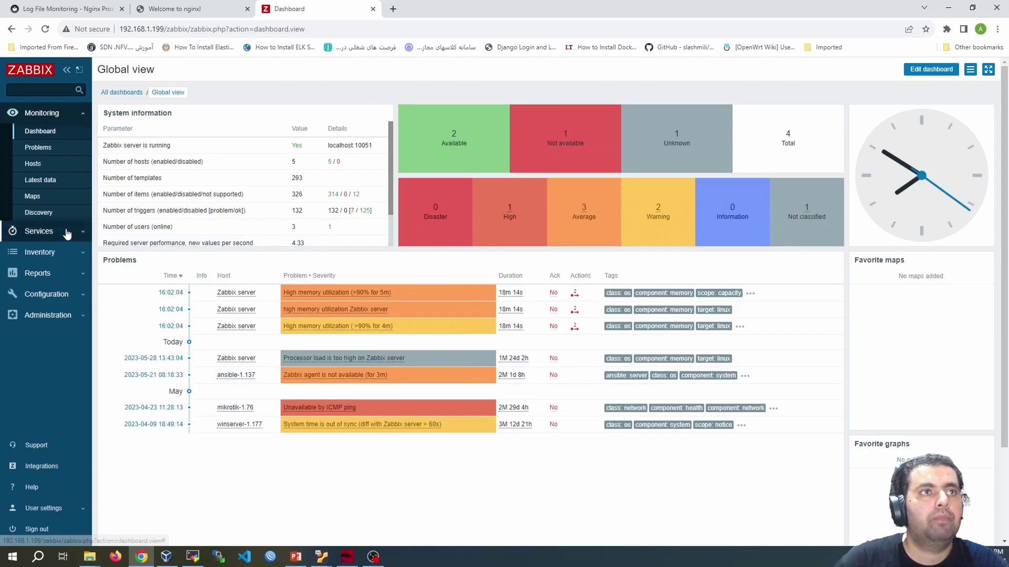
Step: Open swarm-1's host settings and inspect its linked Linux by Zabbix agent template
left_click(48, 294)
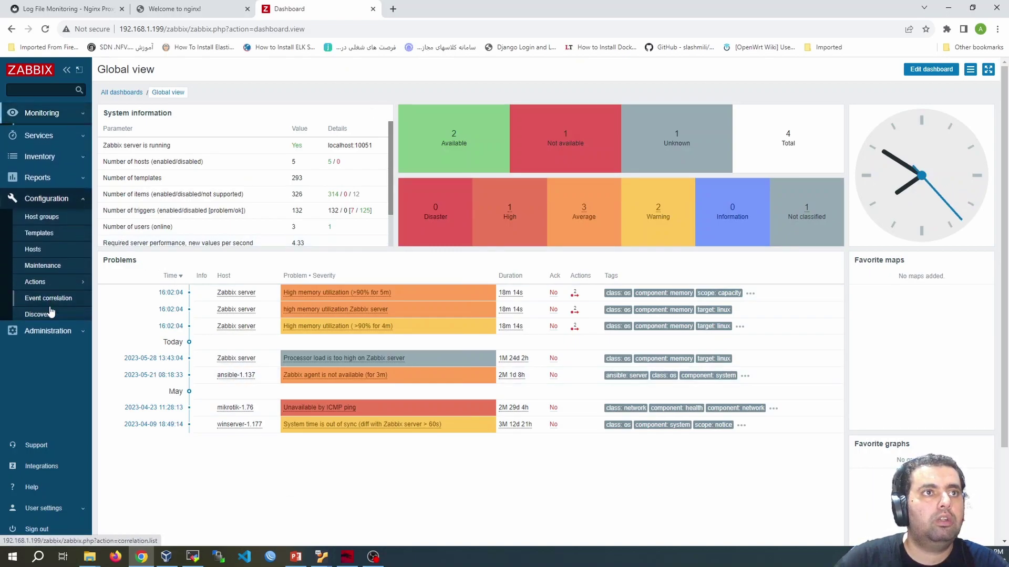
left_click(52, 248)
left_click(129, 305)
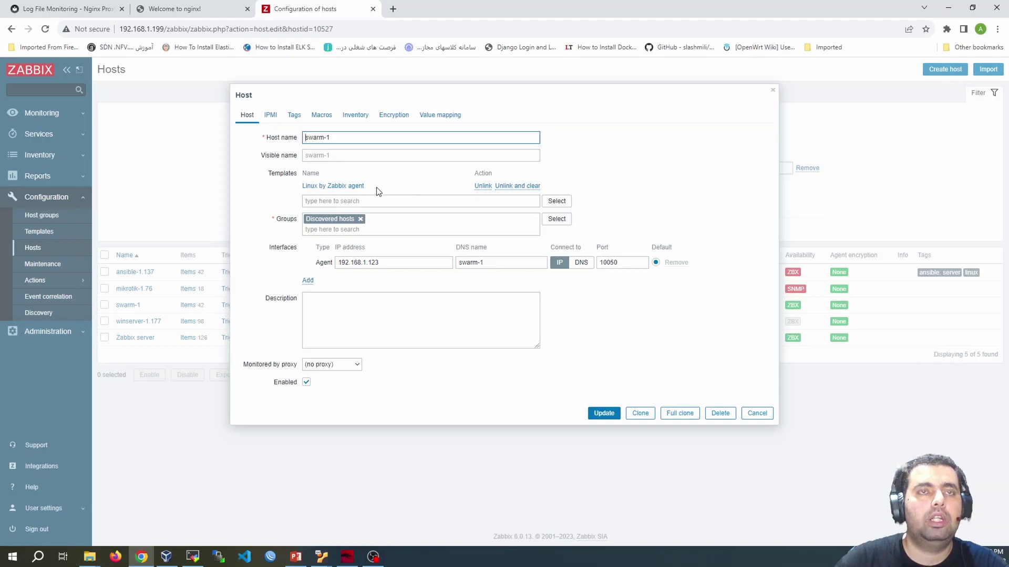
left_click_drag(377, 191, 279, 194)
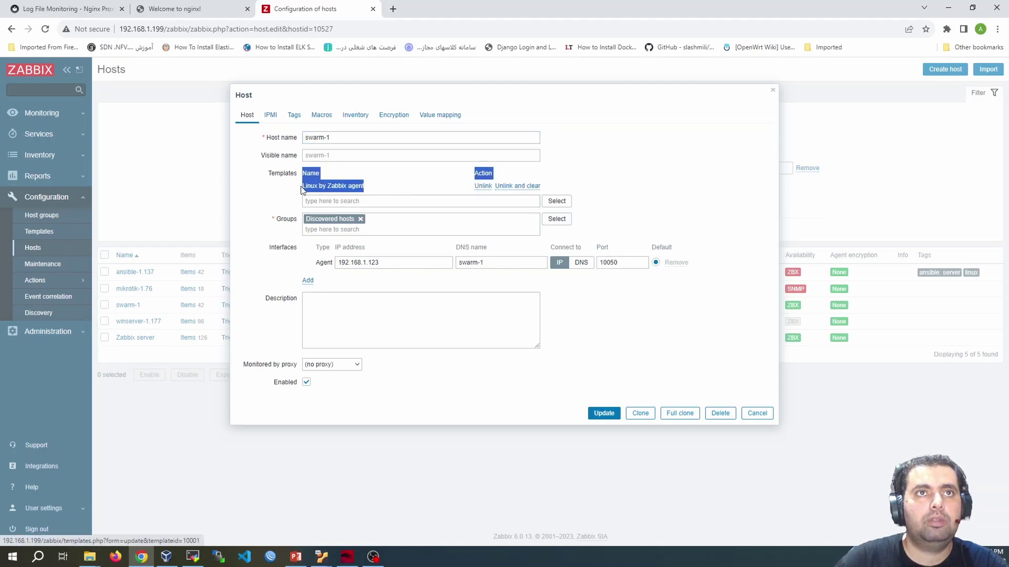
left_click(279, 194)
left_click_drag(370, 190, 261, 204)
left_click(283, 194)
left_click(368, 197)
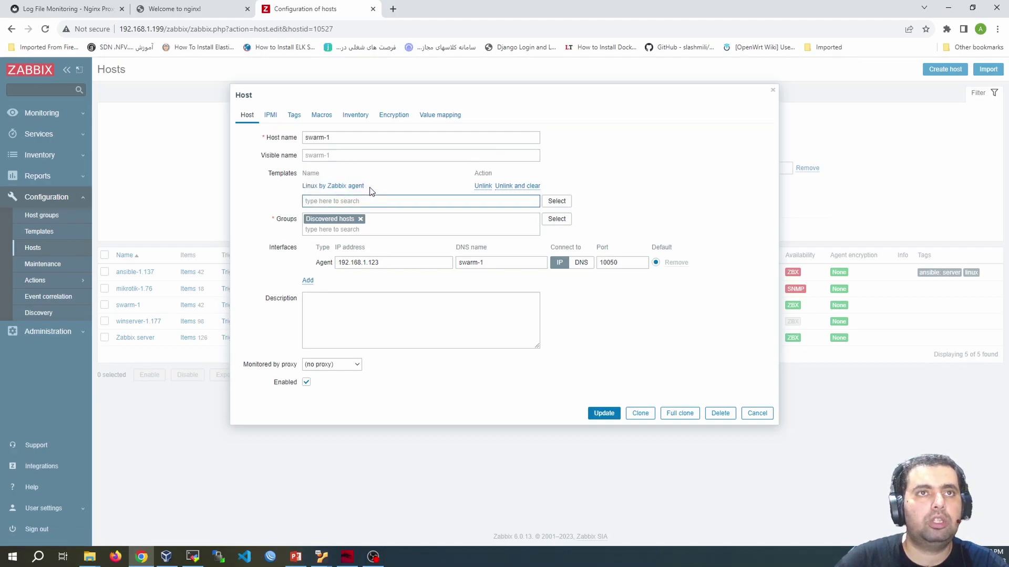
left_click_drag(371, 191, 308, 196)
left_click(284, 210)
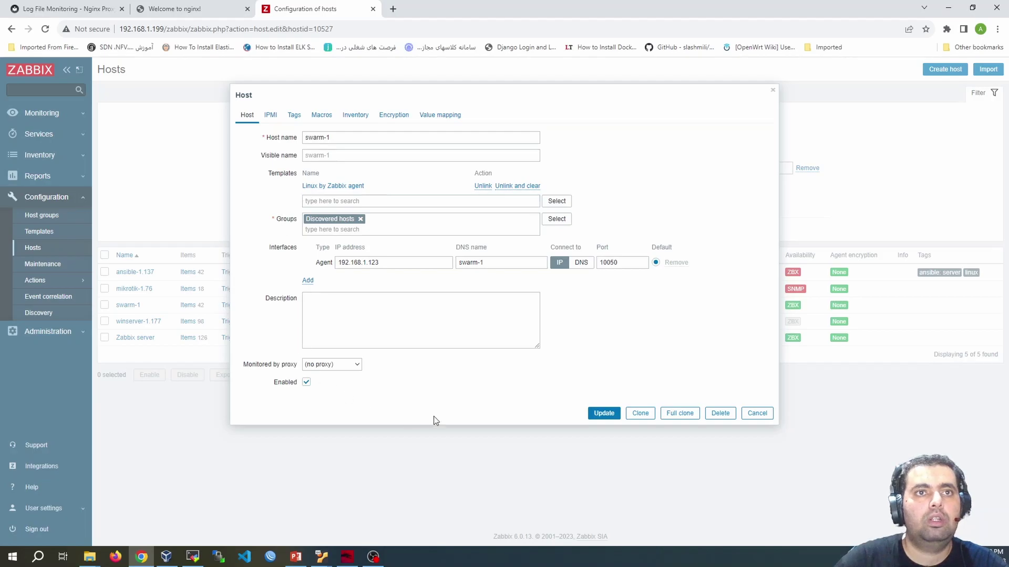
Step: Cancel the host dialog, open the Global view dashboard, and bring PowerPoint forward
left_click(756, 413)
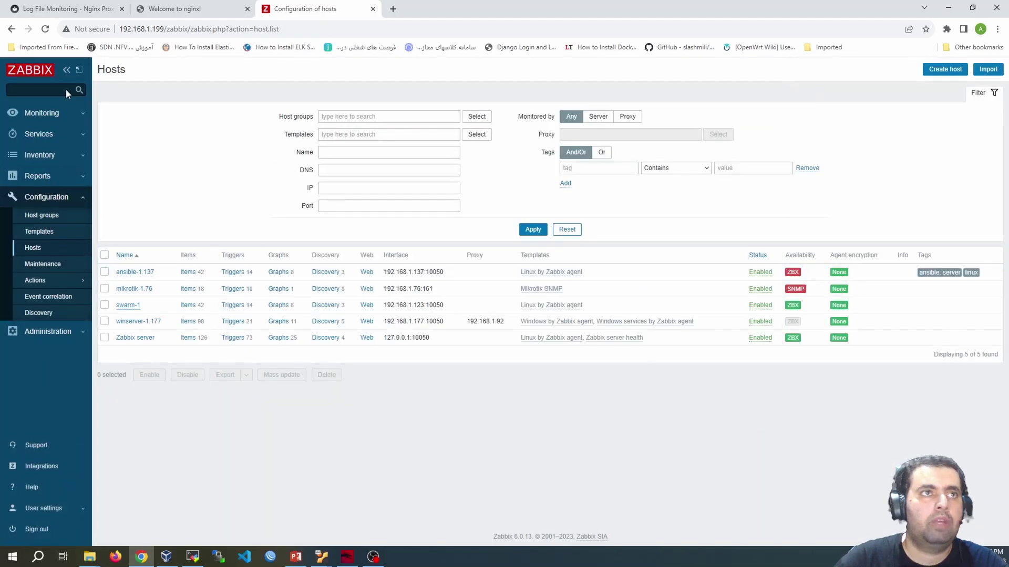
left_click(62, 116)
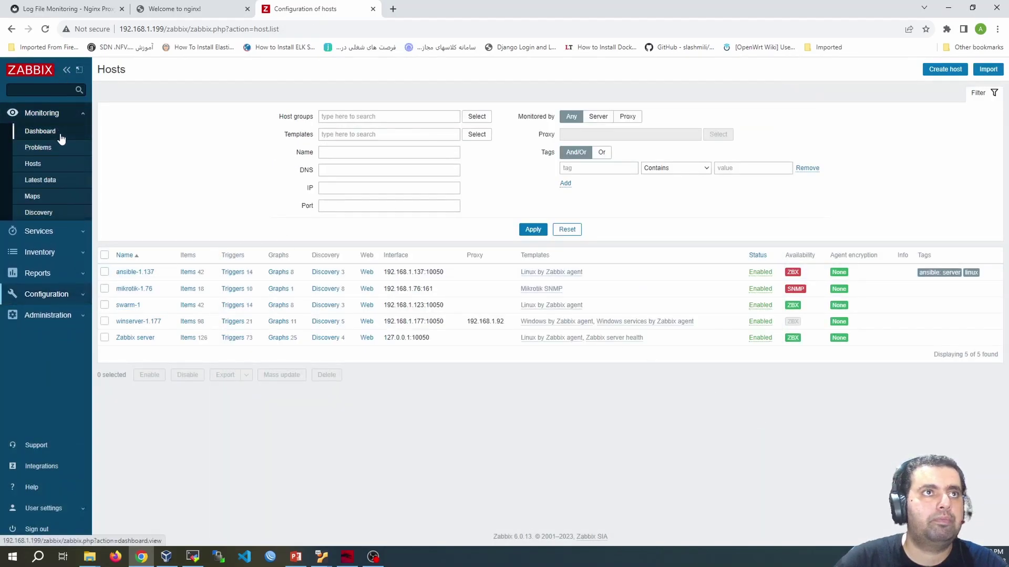
left_click(61, 136)
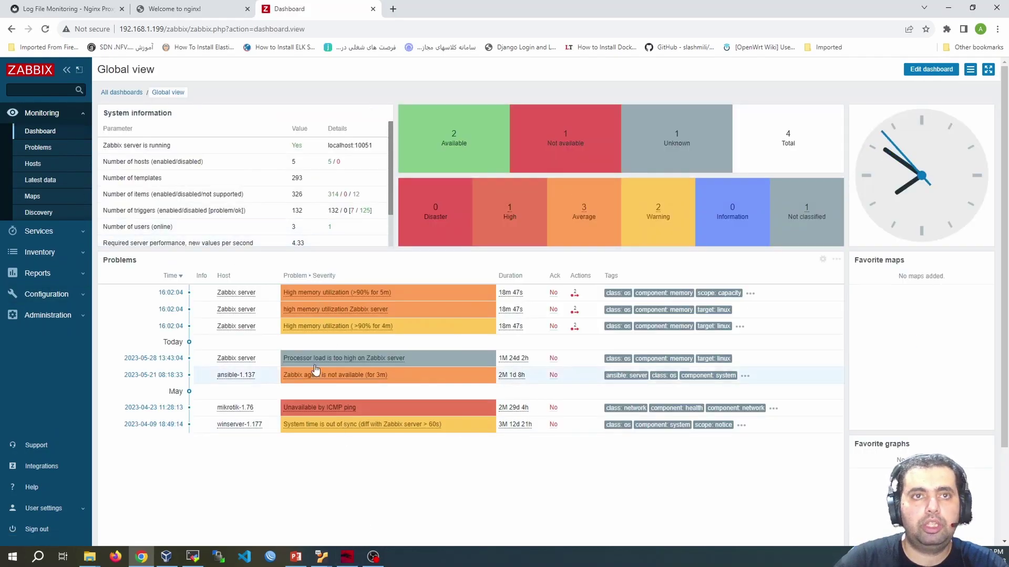
left_click(296, 556)
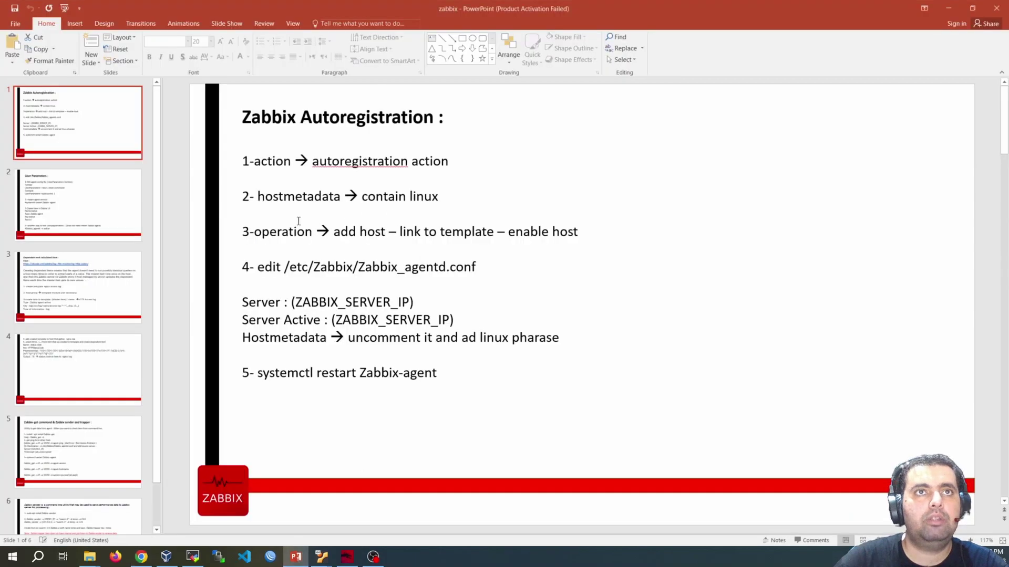
Step: Advance to the User Parameters slide, then return to the MobaXterm swarm-1 terminal
scroll(298, 221, "down", 1)
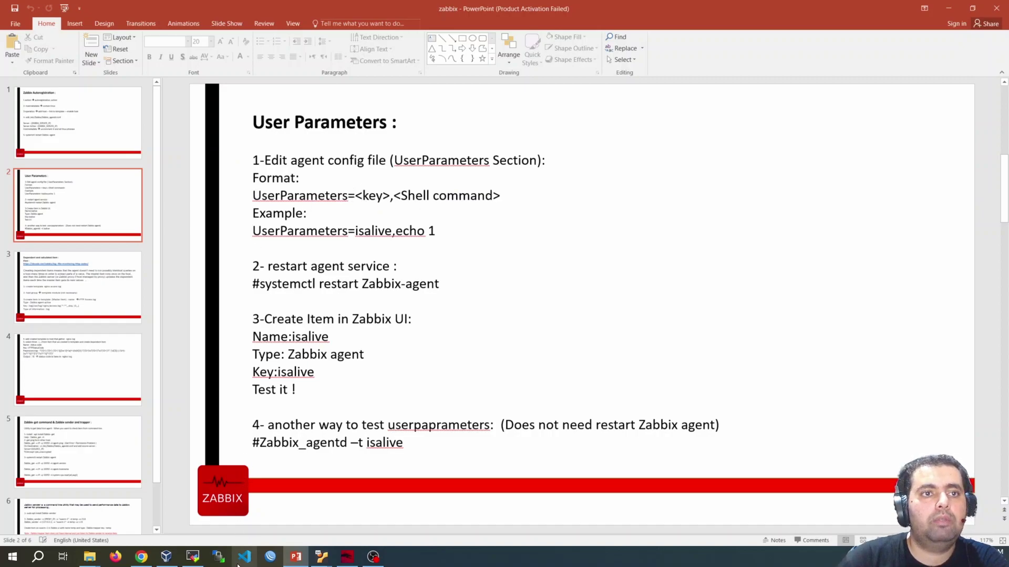
left_click(192, 557)
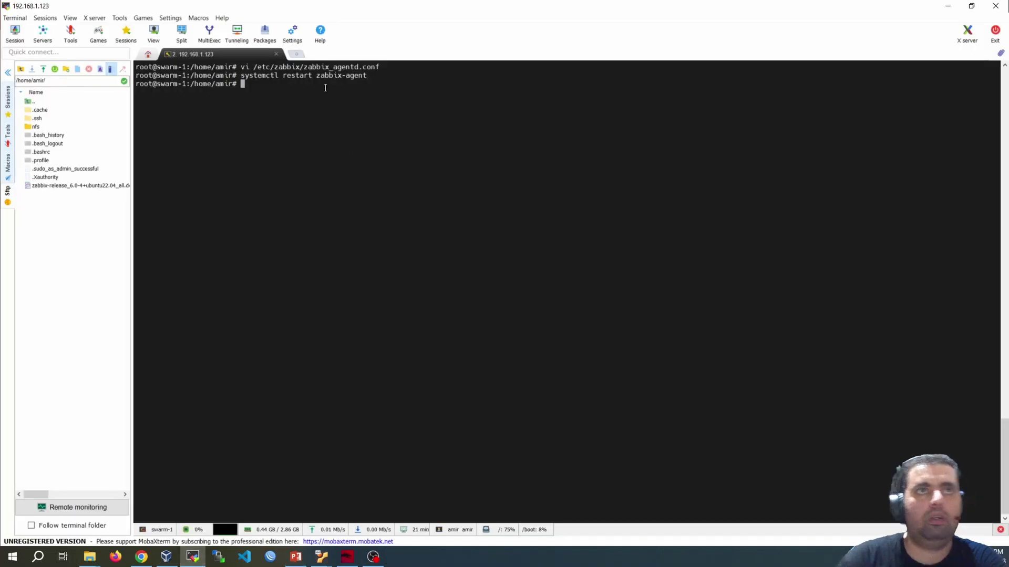
Step: Reopen /etc/zabbix/zabbix_agentd.conf in vi and search /UserP to reach the UserParameter line
key("Up")
key("Up")
key("Return")
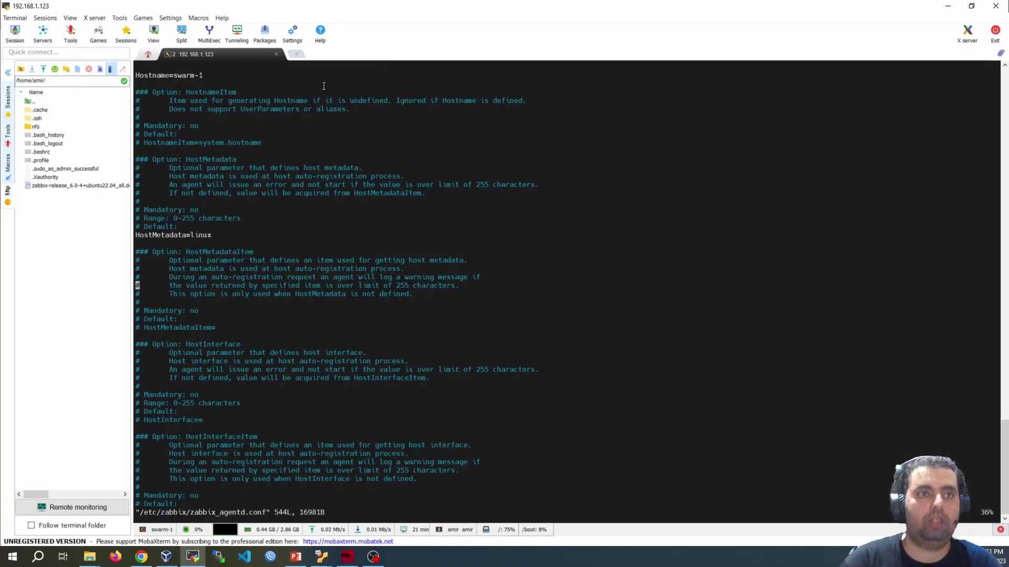
type("/U")
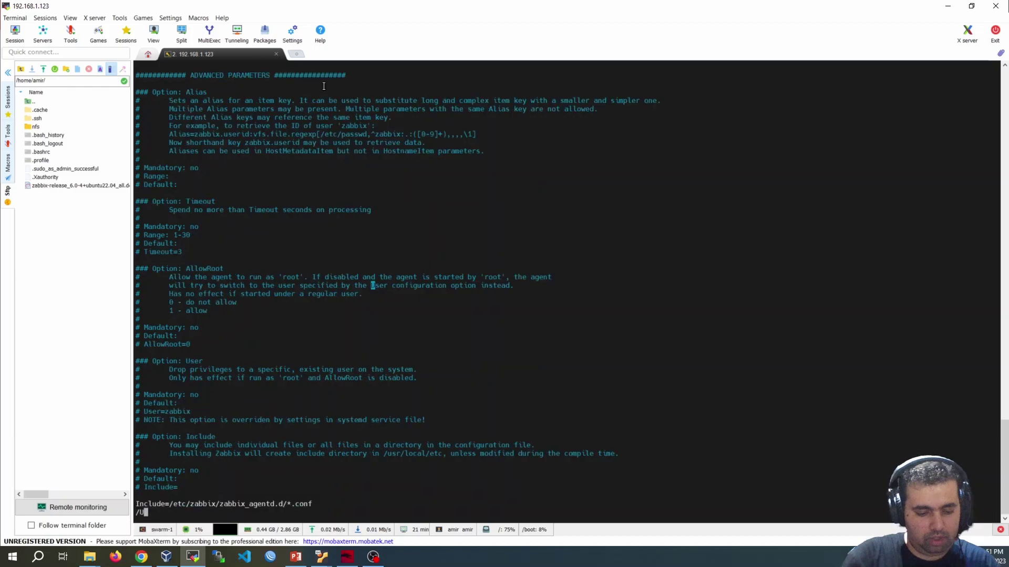
type("serP")
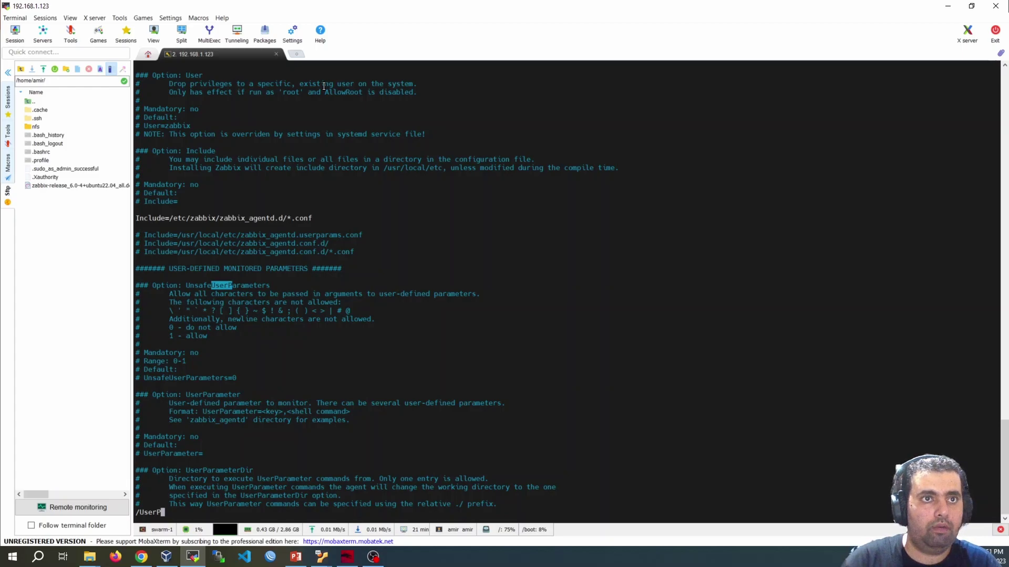
key("Return")
key("Down")
key("Down")
key("Down")
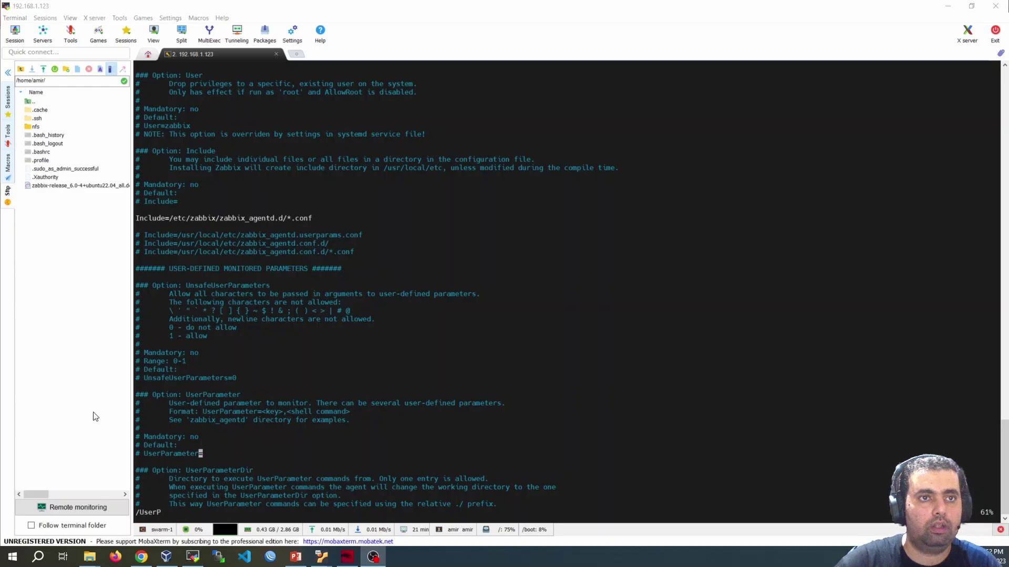
Step: Remove the leading '# ' so the UserParameter= line is uncommented
left_click(227, 451)
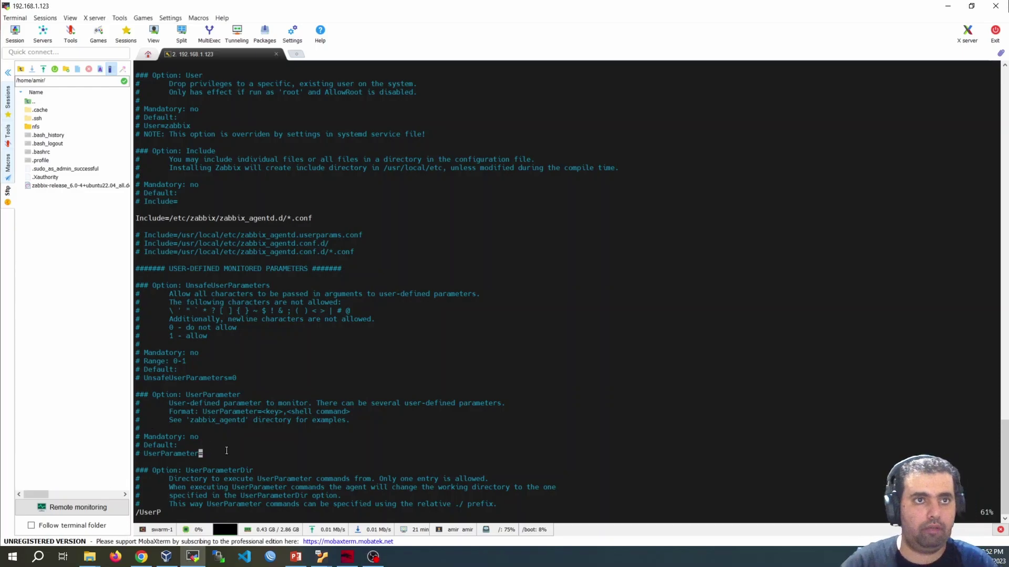
key("i")
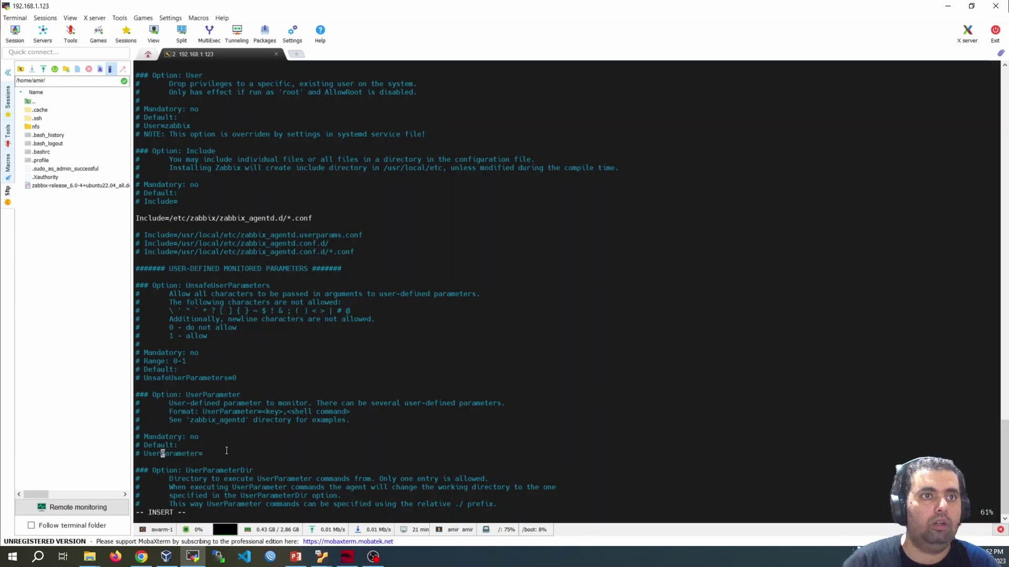
key("BackSpace")
key("BackSpace")
key("Right")
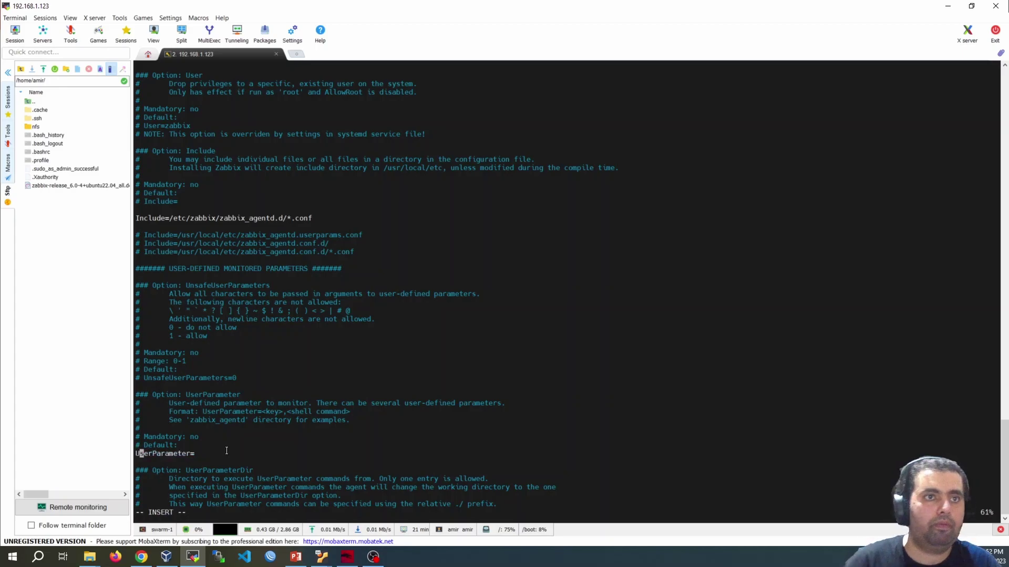
key("Right")
key("Right")
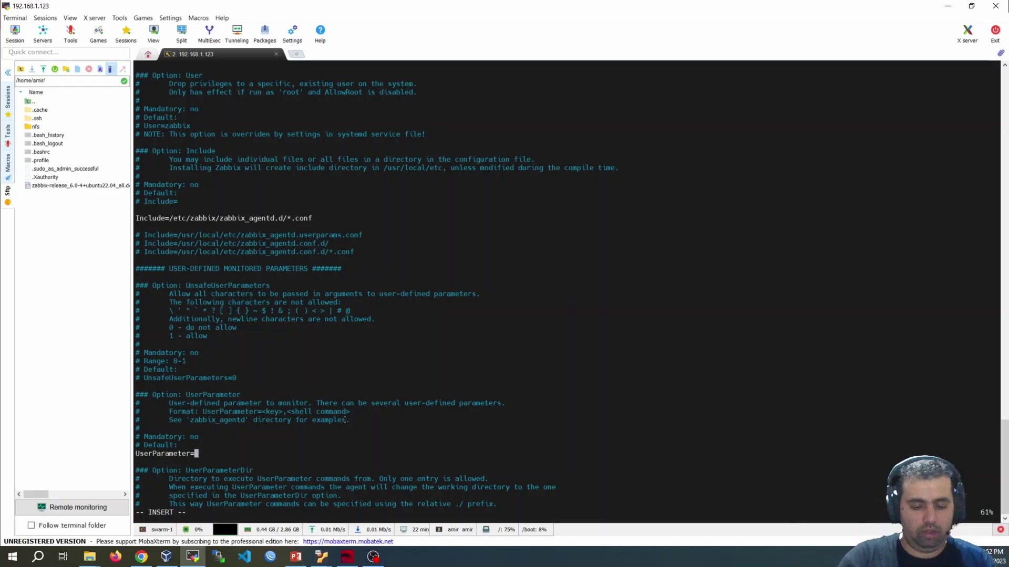
Step: Set UserParameter=print,echo "Hello zabbix", save with :wq, and restart zabbix-agent
type("print,")
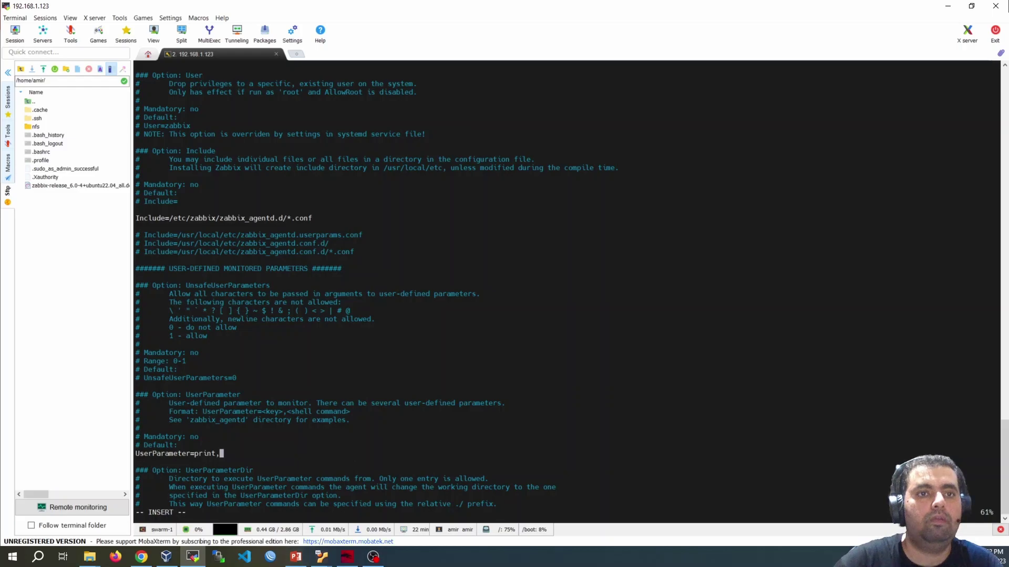
left_click(296, 558)
left_click(296, 558)
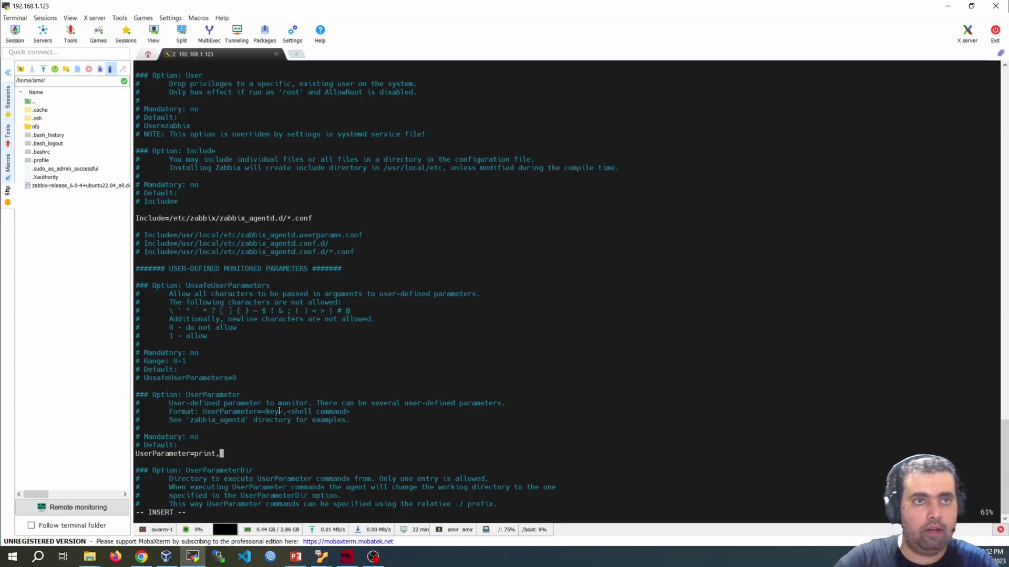
type("echo \"He")
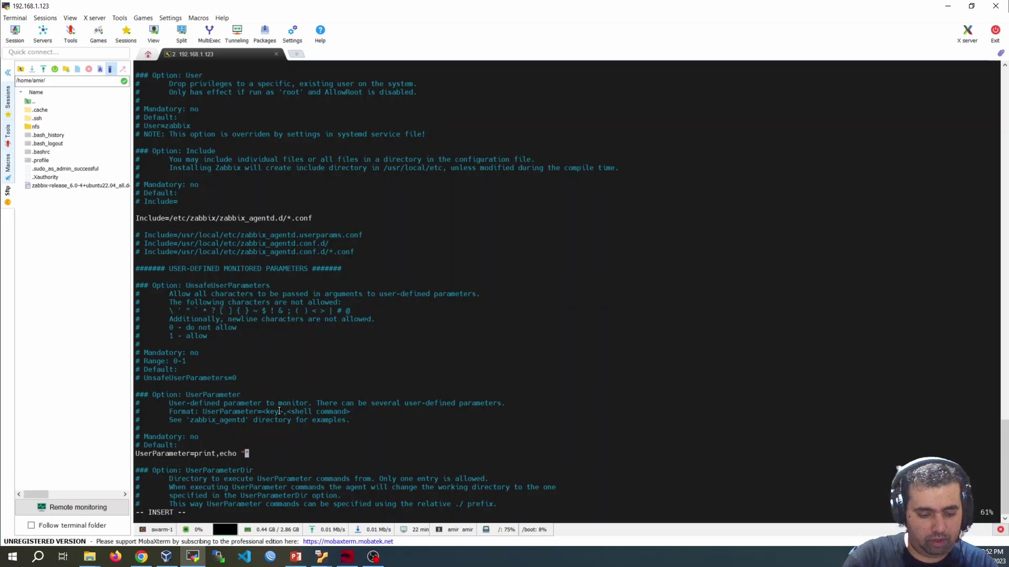
type("llo ")
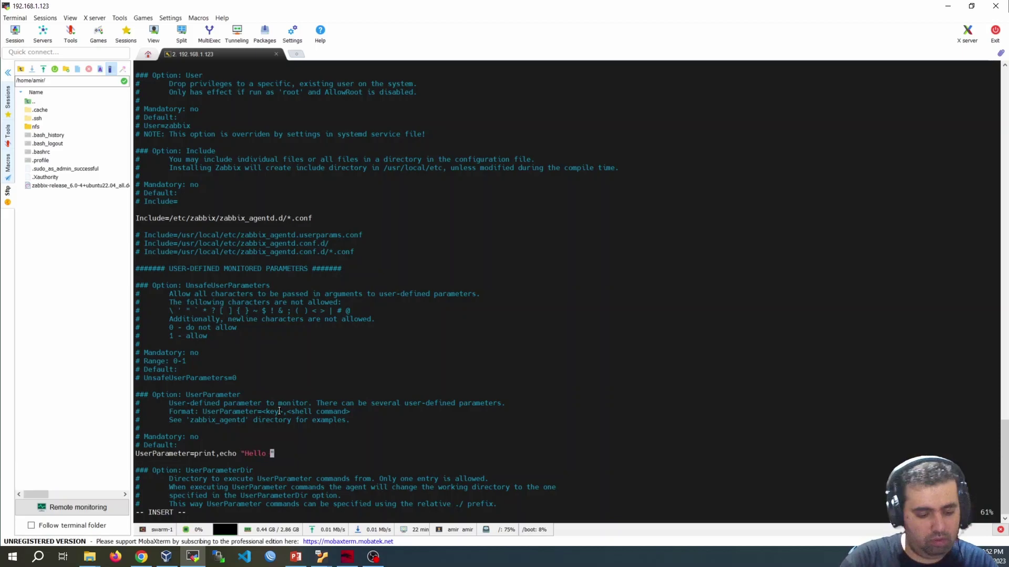
type("zabbix")
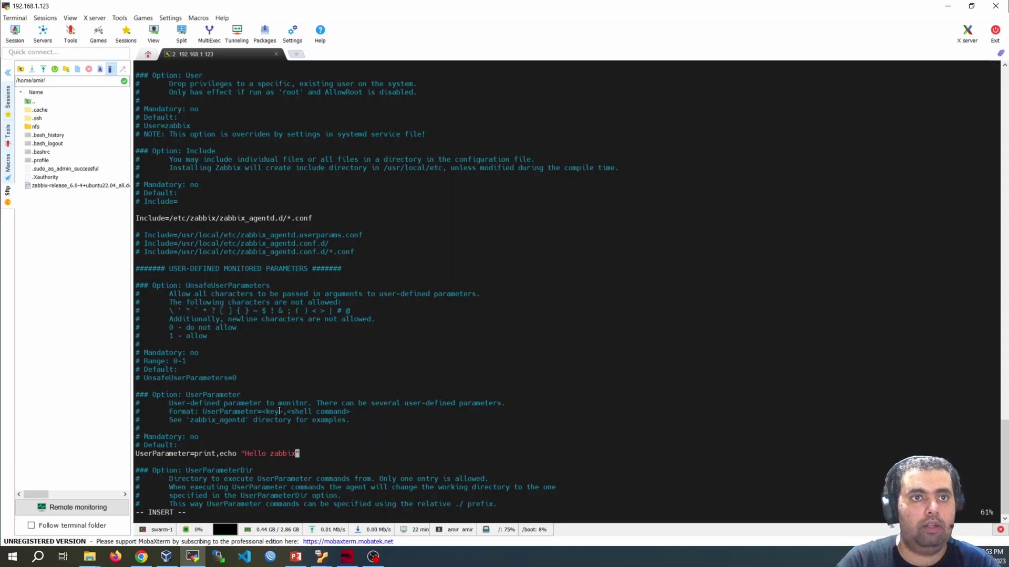
key("Escape")
type(":wq")
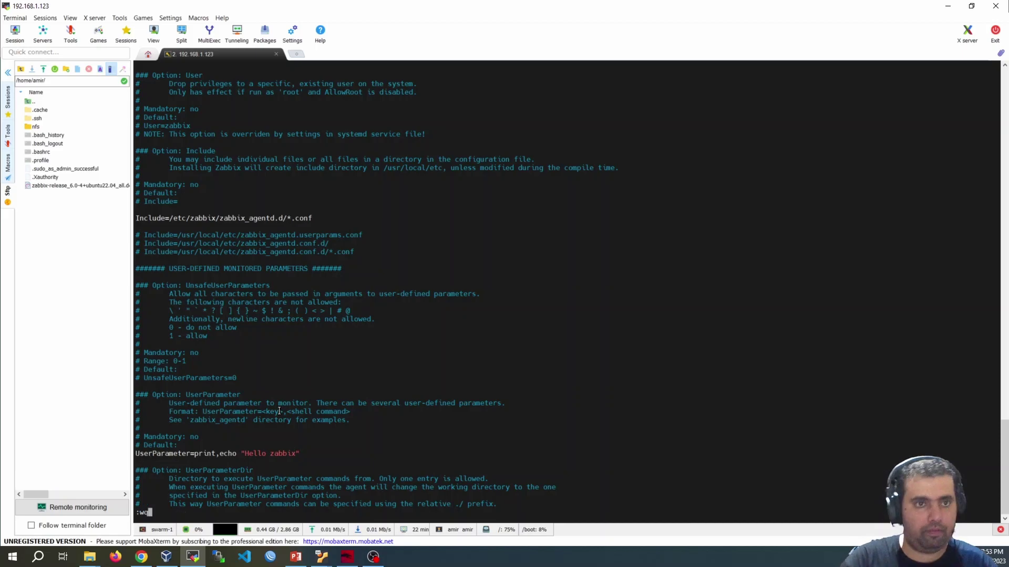
key("Return")
key("Up")
key("Up")
key("Return")
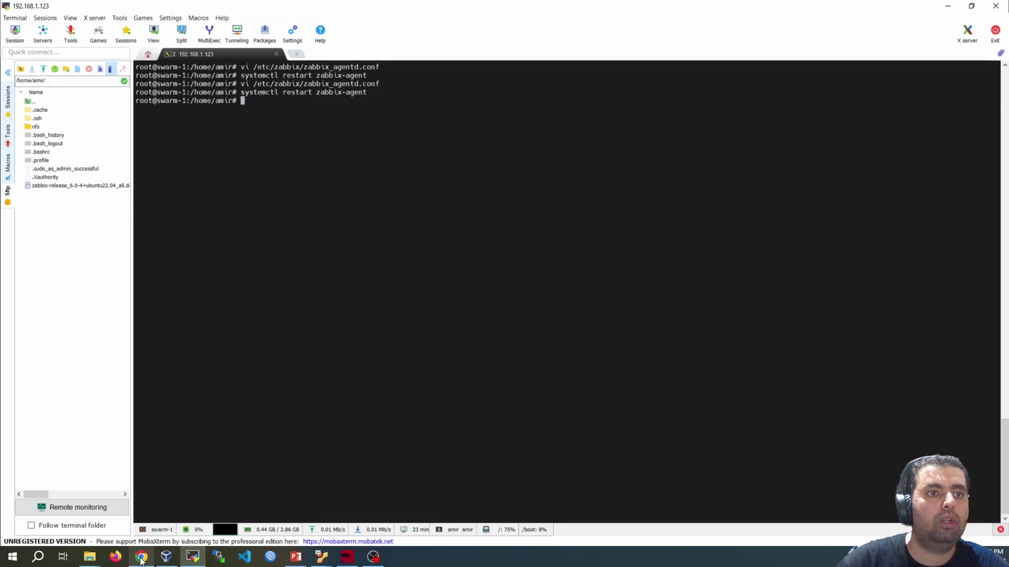
mouse_move(141, 557)
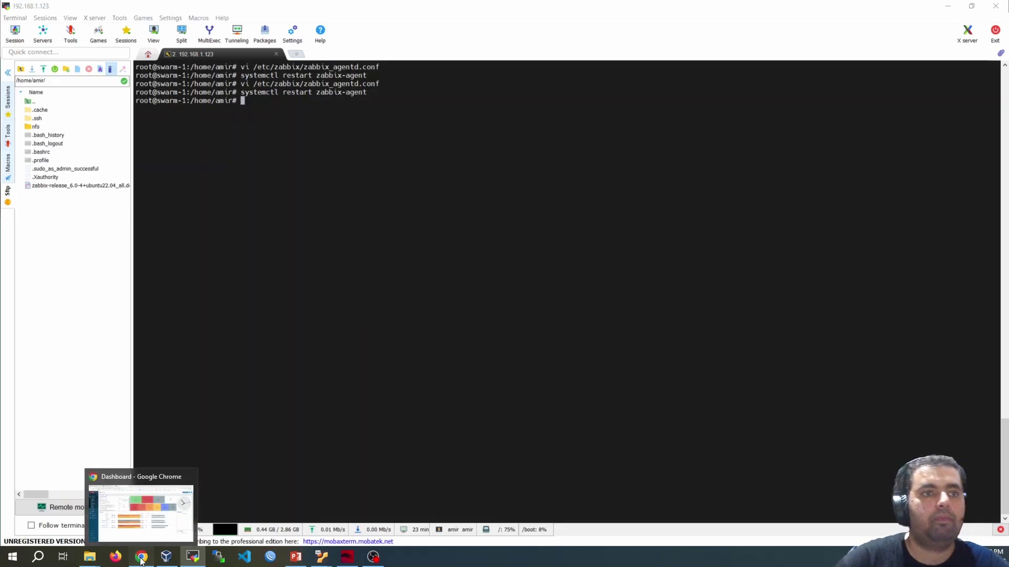
Step: In Chrome, go to Configuration > Hosts, open swarm-1's Items, and start a new item
left_click(141, 558)
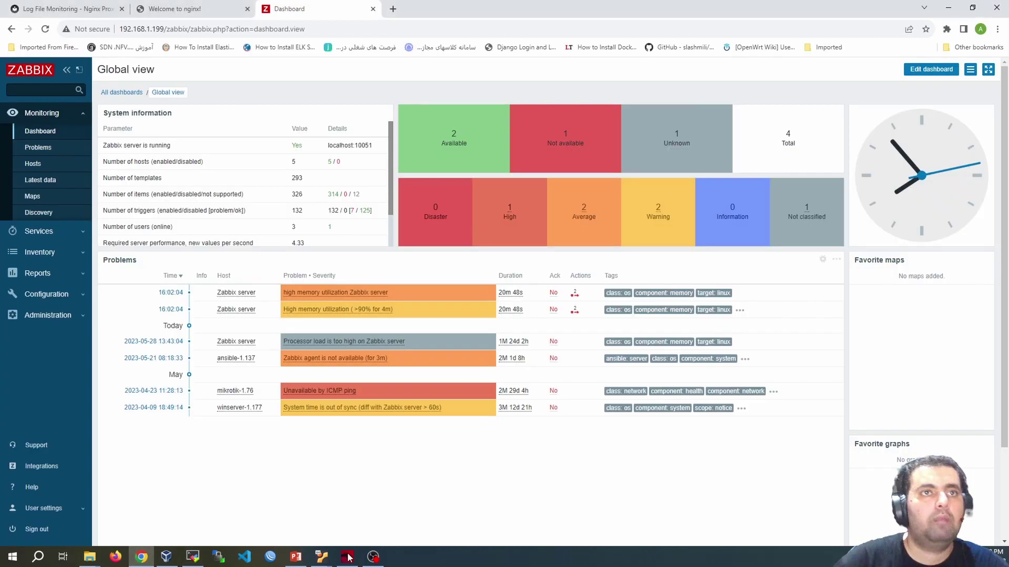
left_click(48, 165)
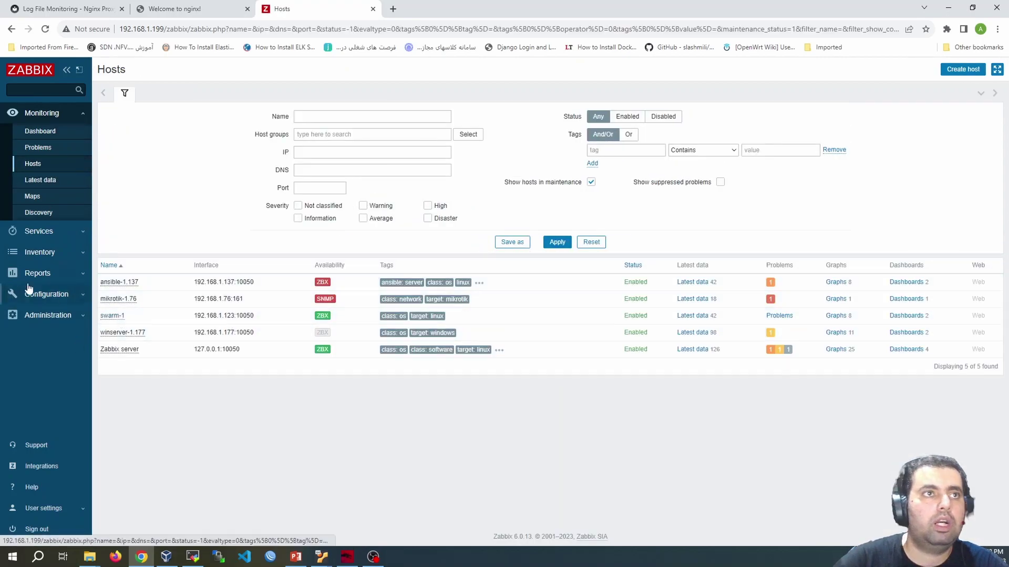
left_click(46, 294)
left_click(49, 250)
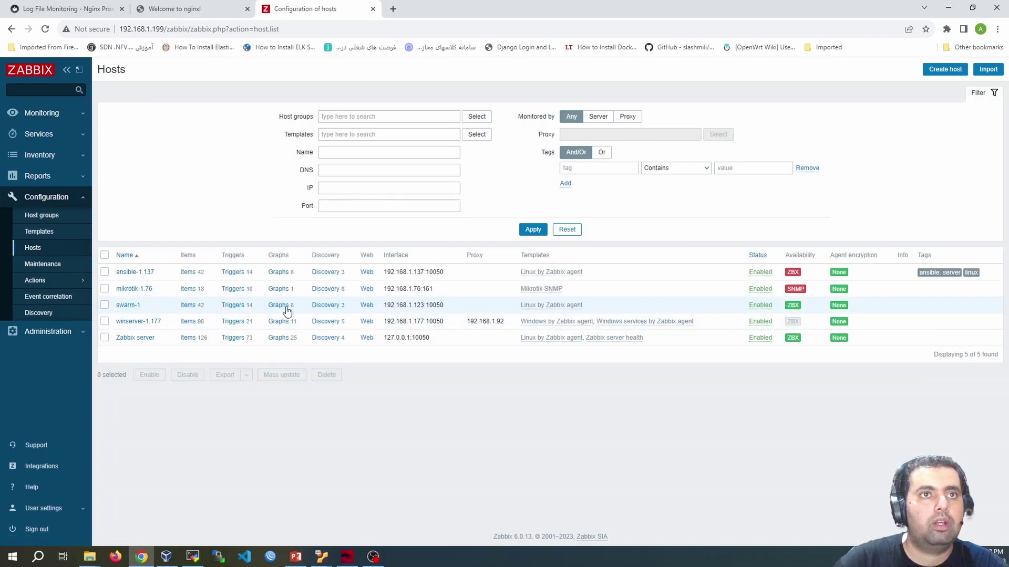
left_click(188, 306)
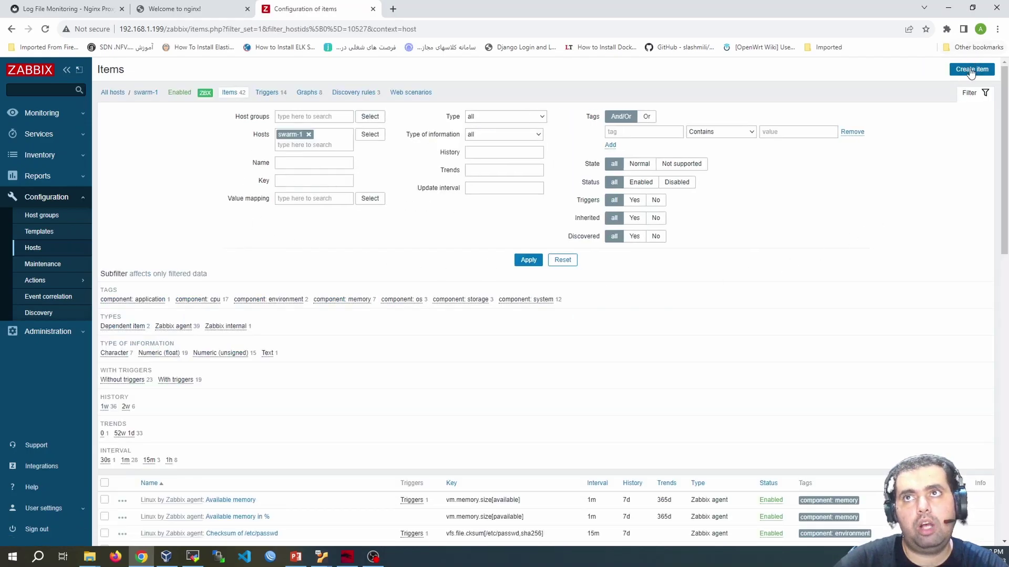
left_click(973, 70)
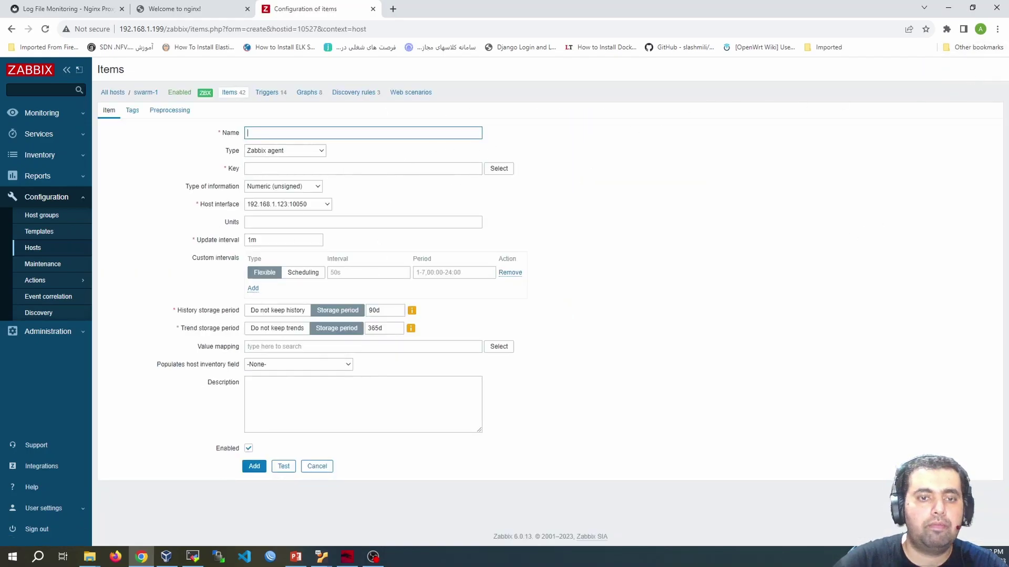
left_click(290, 560)
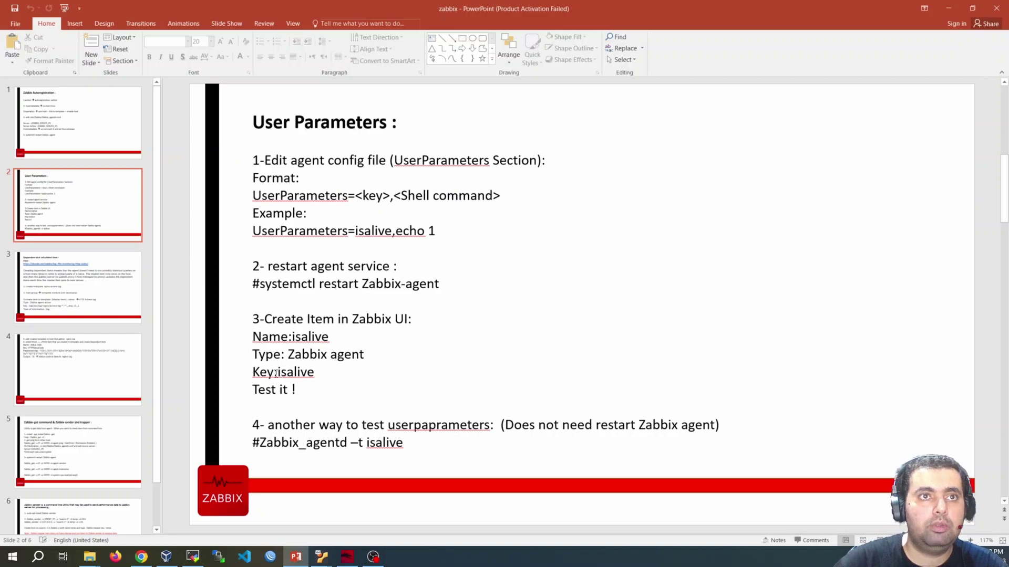
left_click_drag(276, 373, 317, 371)
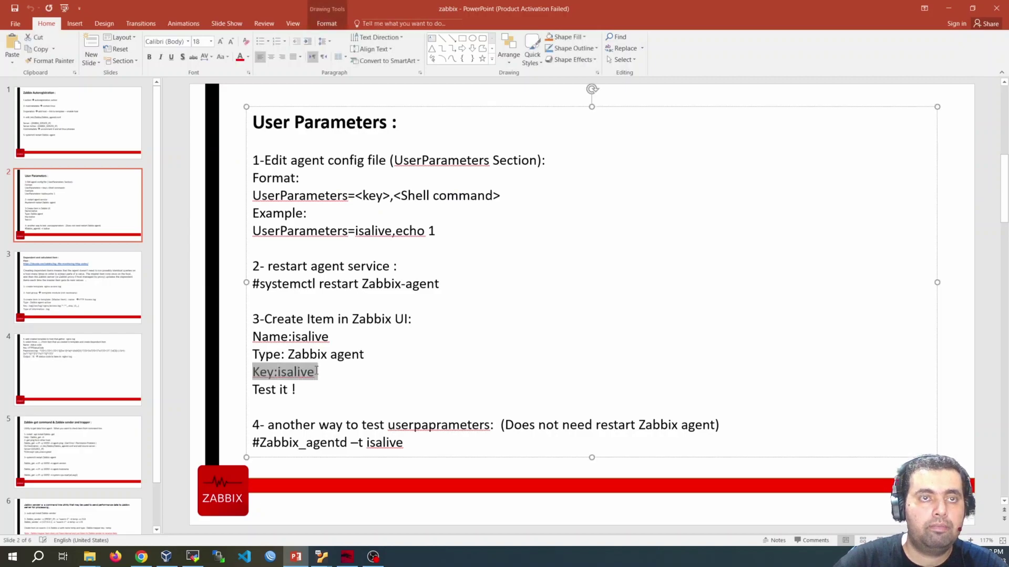
left_click(316, 371)
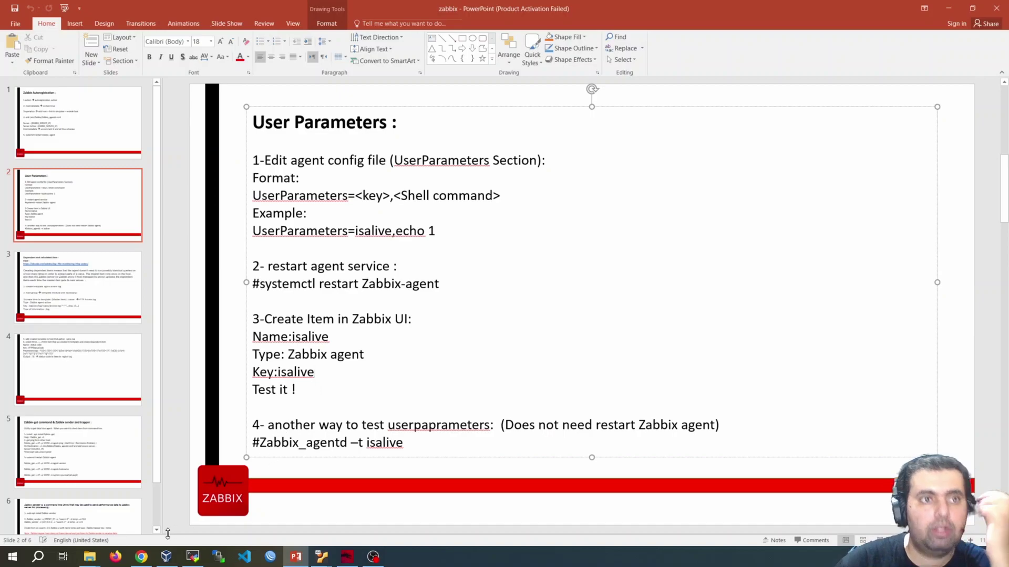
Step: Name the new item print with key print and Text type of information
left_click(142, 557)
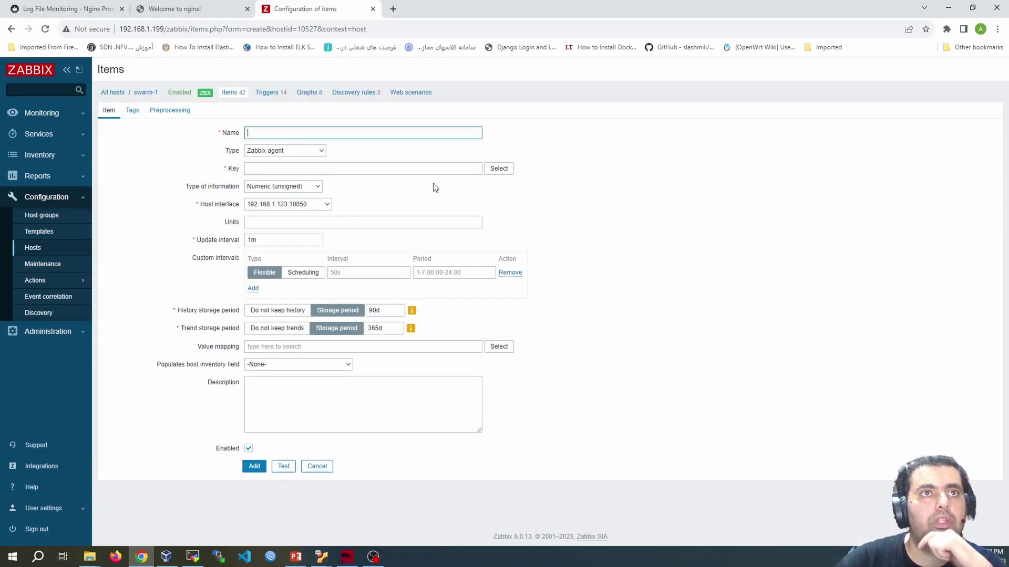
left_click(259, 134)
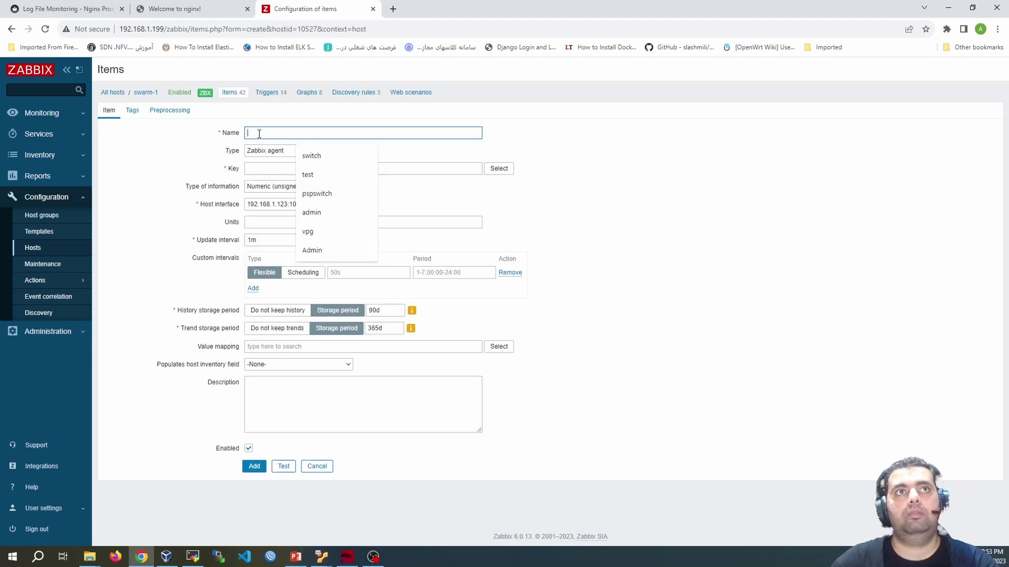
type("print")
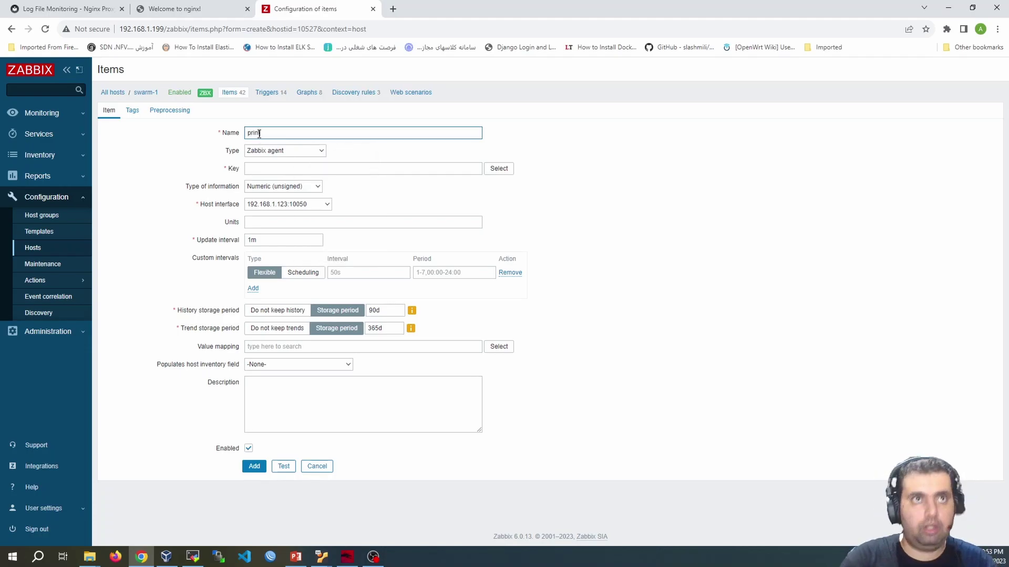
left_click(269, 169)
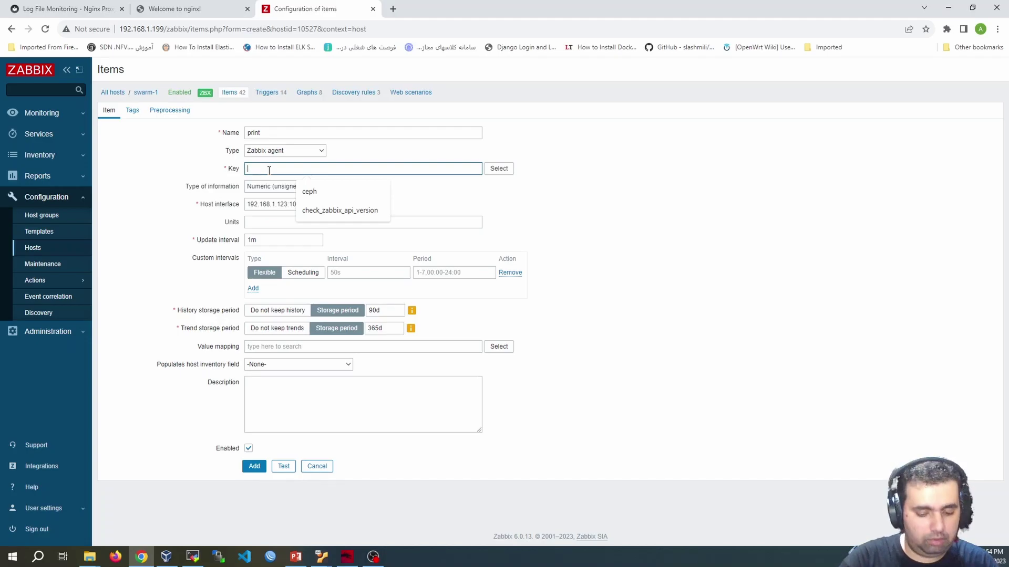
type("print")
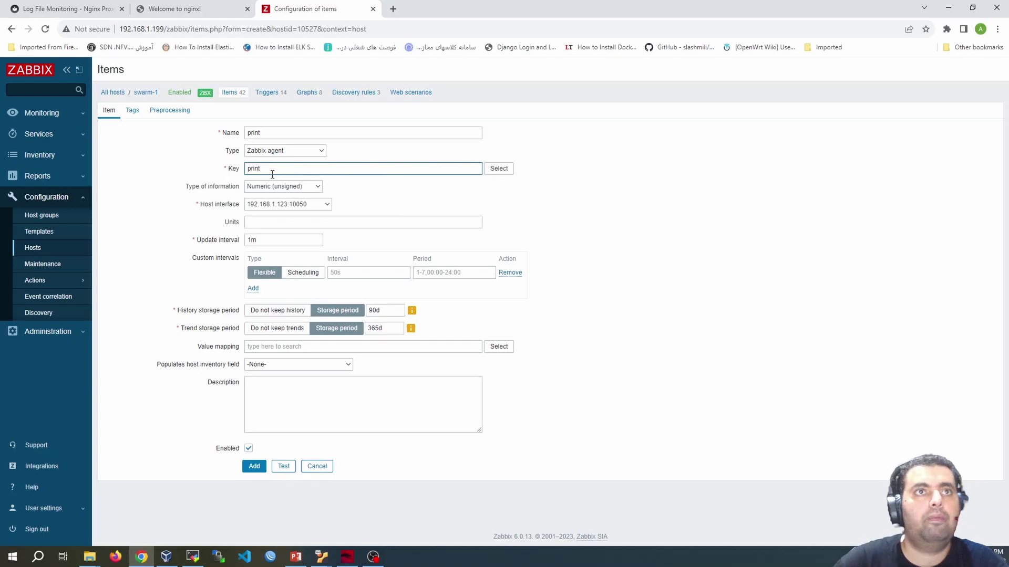
left_click(279, 187)
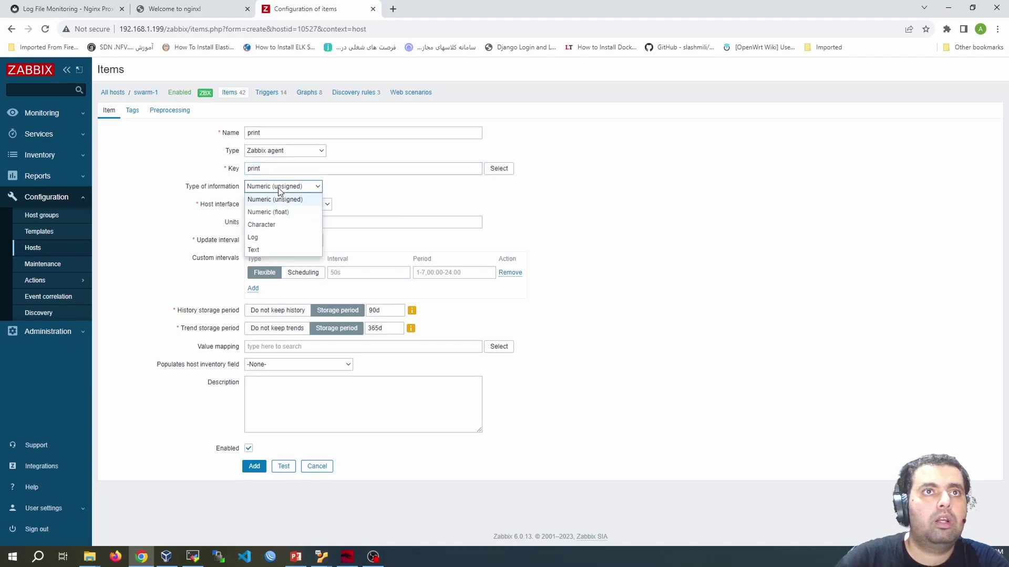
left_click(265, 248)
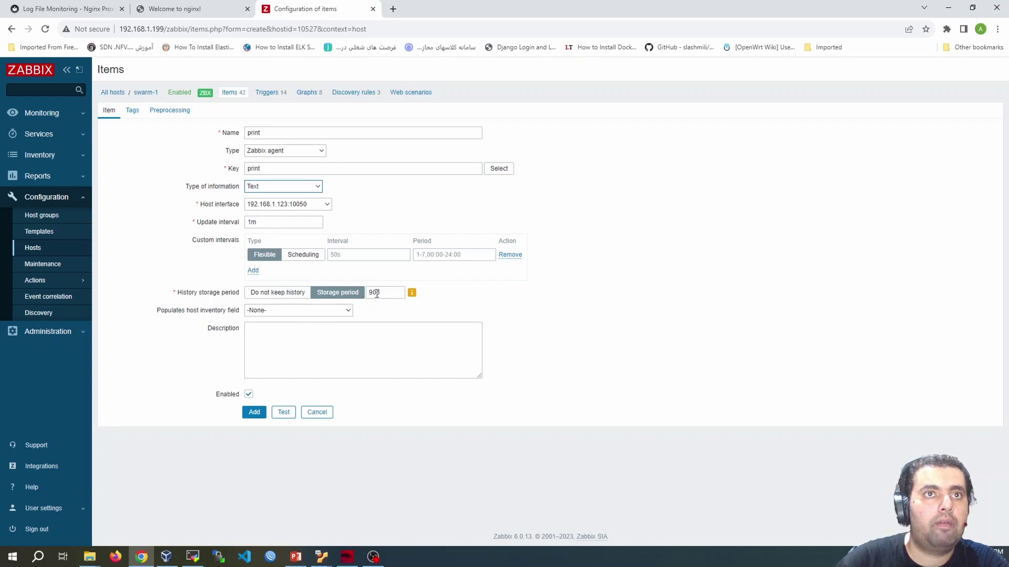
left_click(288, 293)
left_click(336, 293)
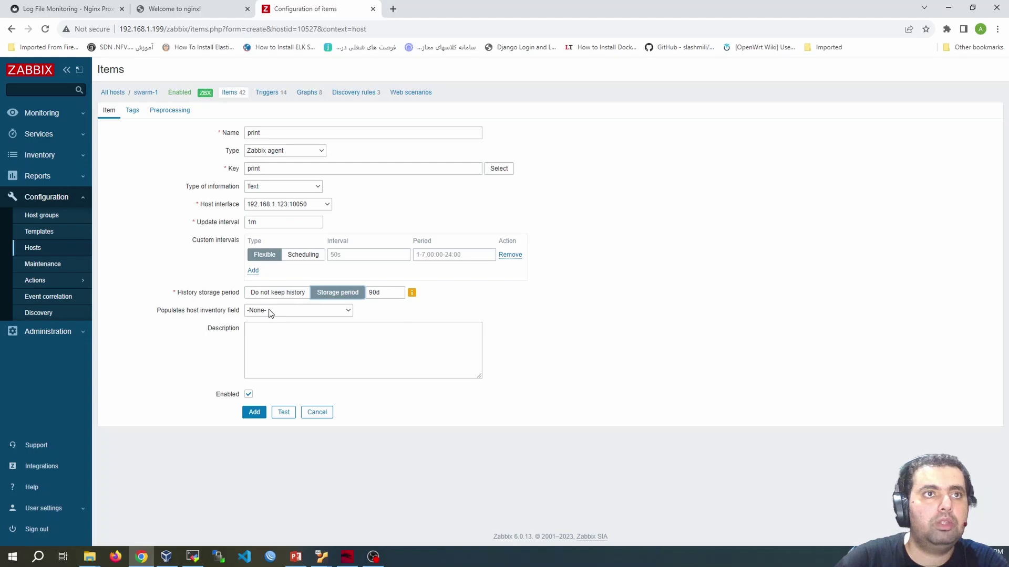
Step: Test the item and fetch its value, which returns Hello zabbix
left_click(283, 415)
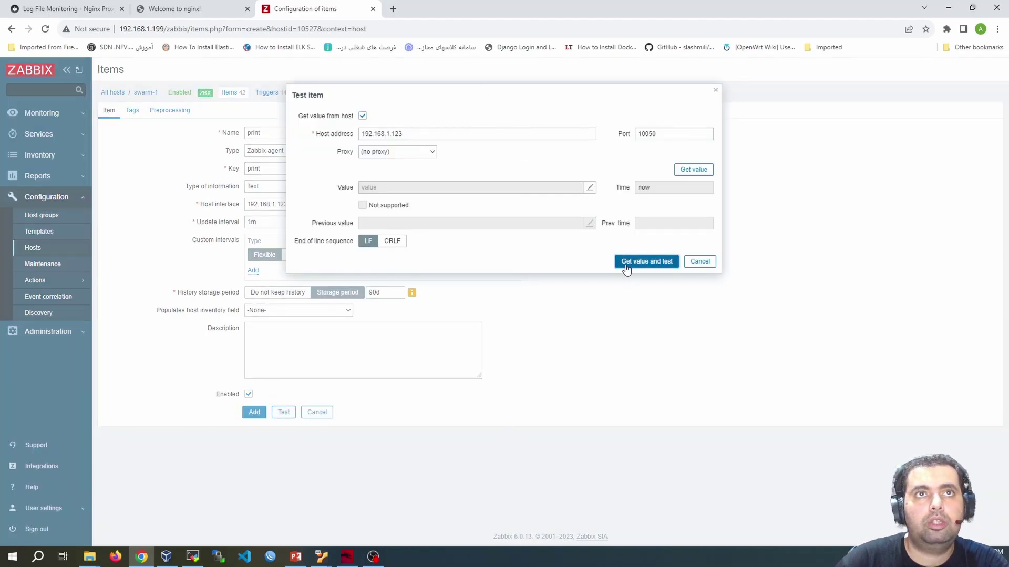
left_click(626, 267)
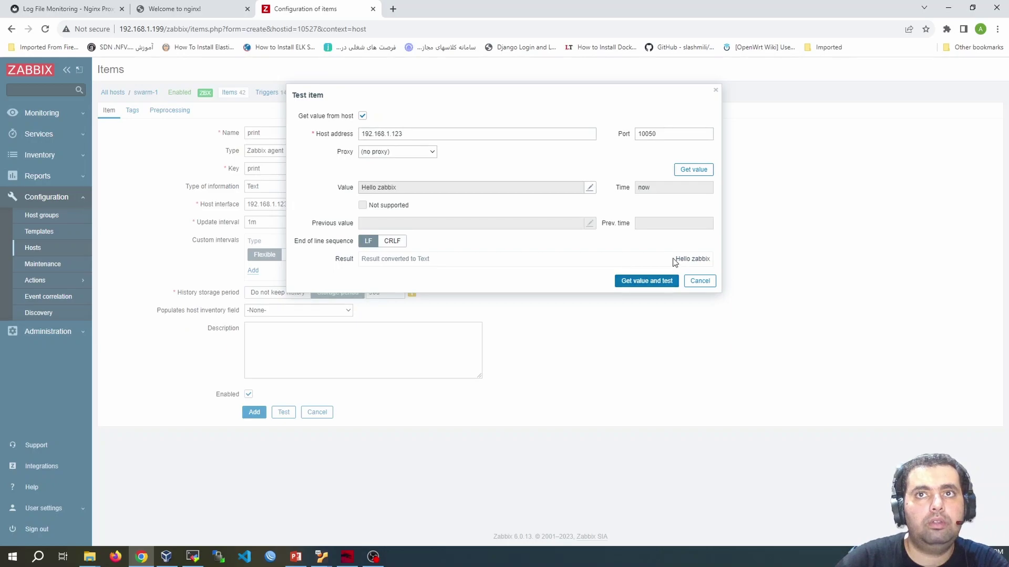
left_click(651, 282)
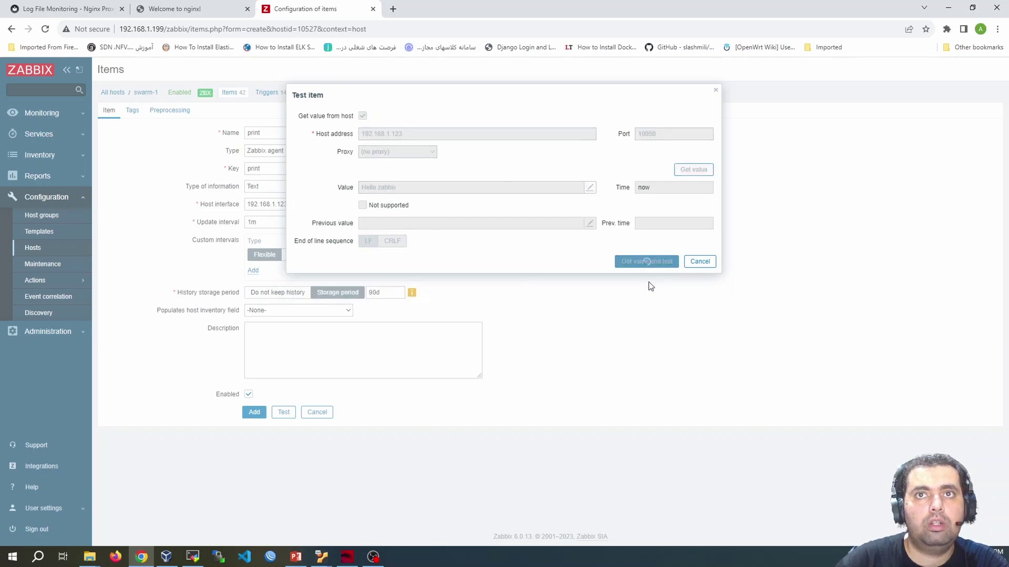
Step: Close the test results and add the print item to swarm-1
left_click(699, 281)
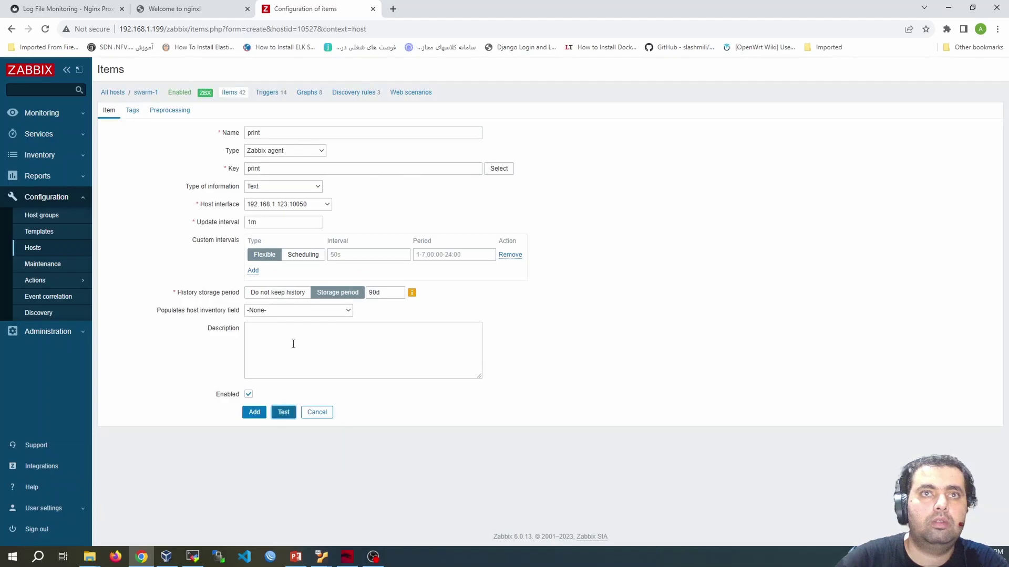
left_click(255, 413)
scroll(177, 297, "down", 2)
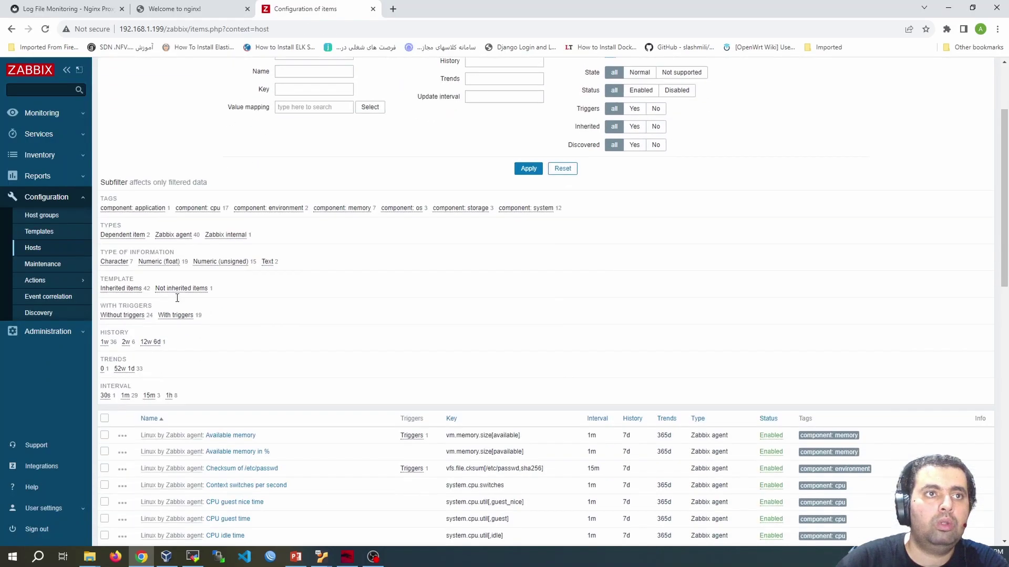
scroll(176, 300, "down", 5)
scroll(175, 297, "down", 4)
scroll(176, 297, "down", 3)
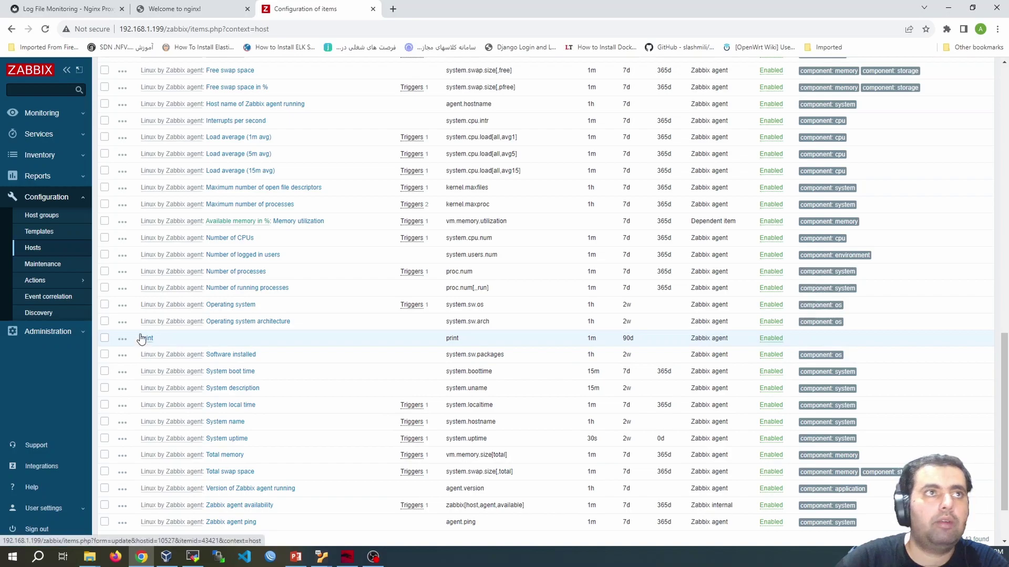
Step: Open Latest data for swarm-1 and view the print item's history showing Hello zabbix
left_click(39, 113)
left_click(45, 181)
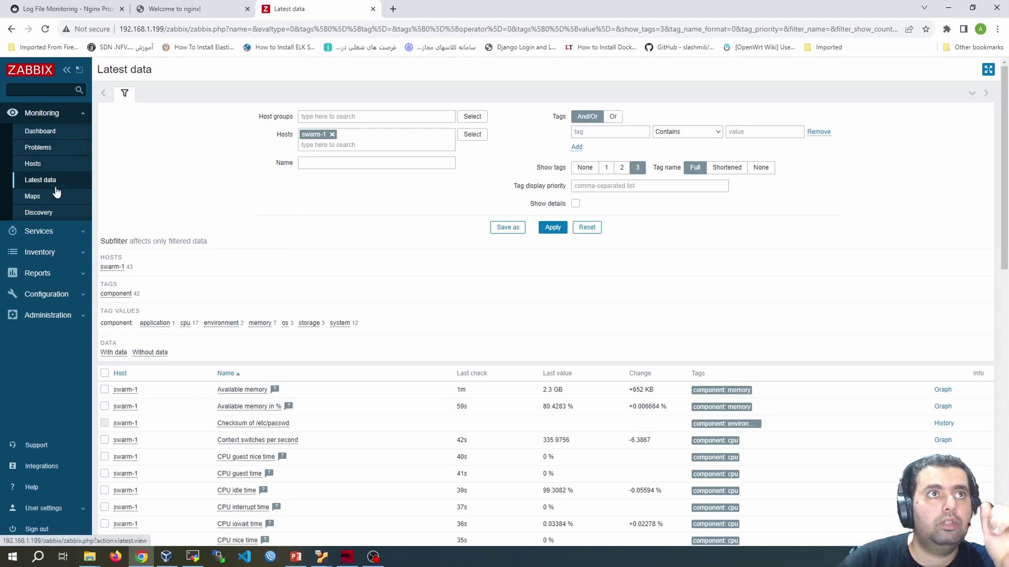
left_click(552, 227)
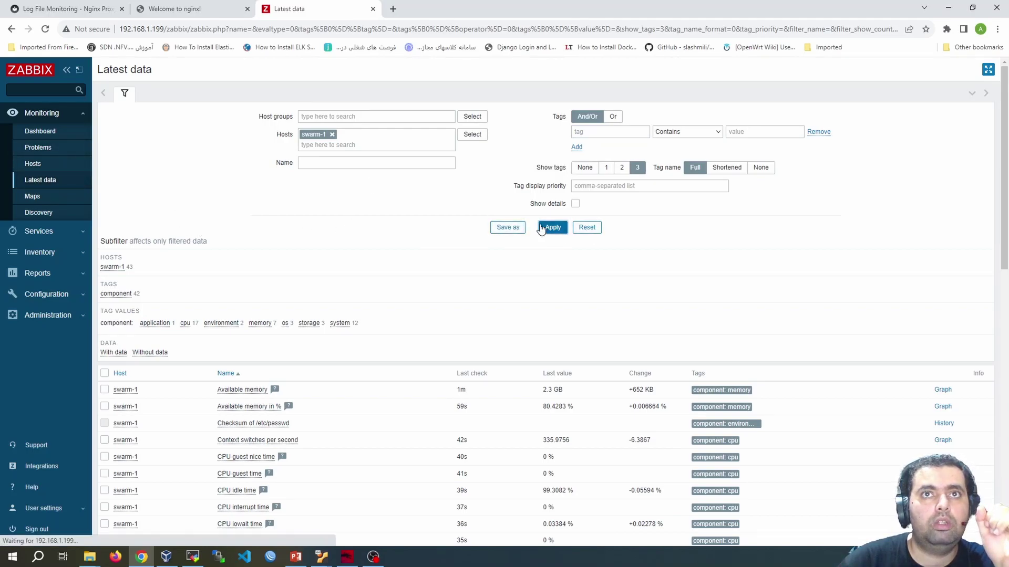
scroll(419, 259, "down", 4)
scroll(419, 260, "down", 5)
scroll(419, 261, "down", 3)
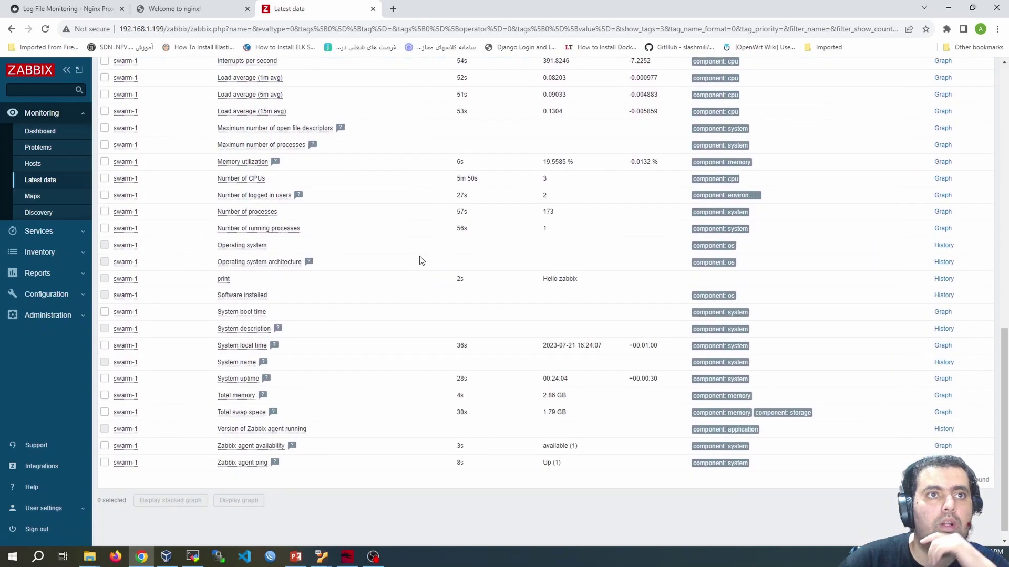
left_click(944, 281)
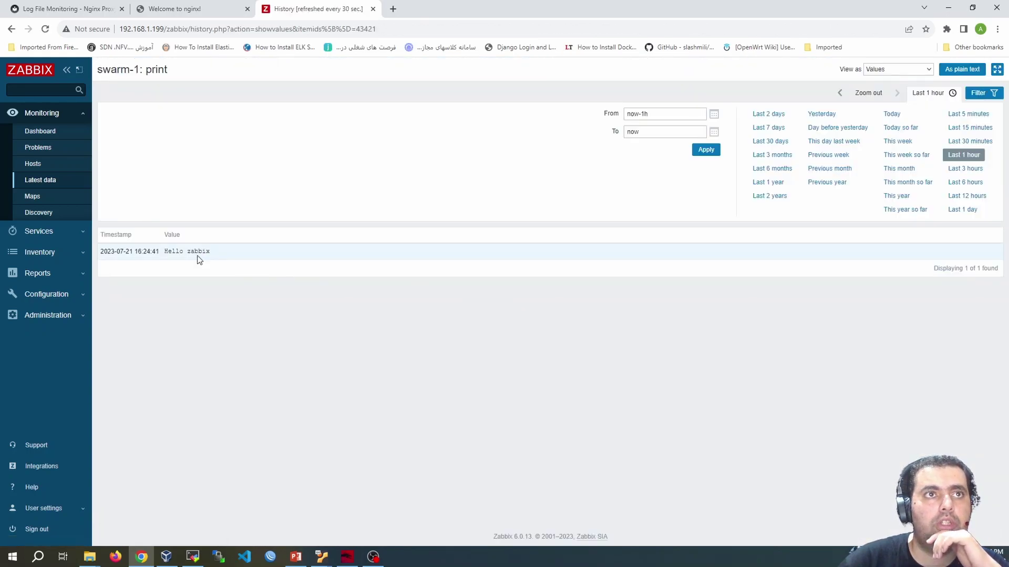
left_click_drag(165, 251, 225, 258)
left_click(219, 281)
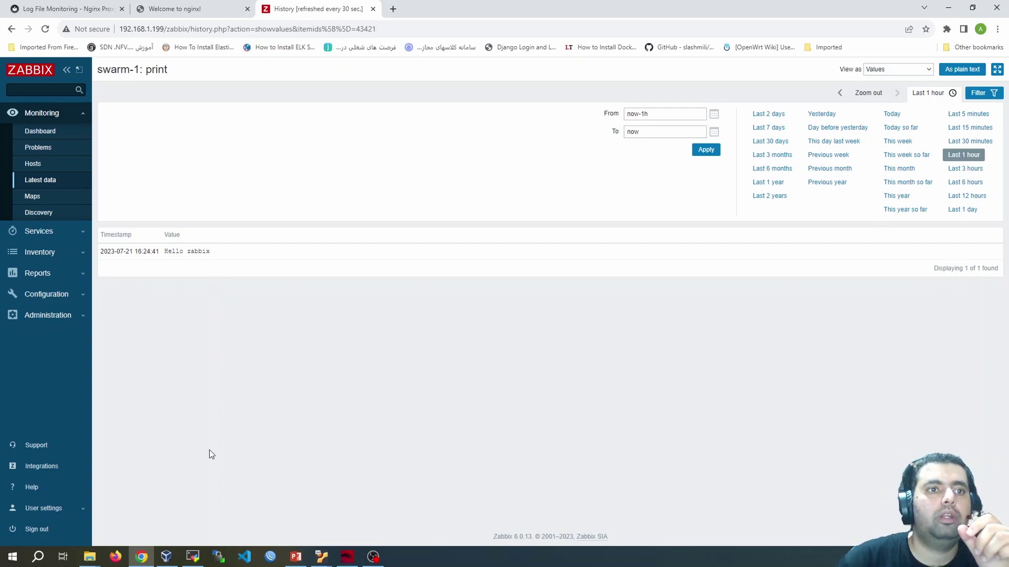
left_click(191, 561)
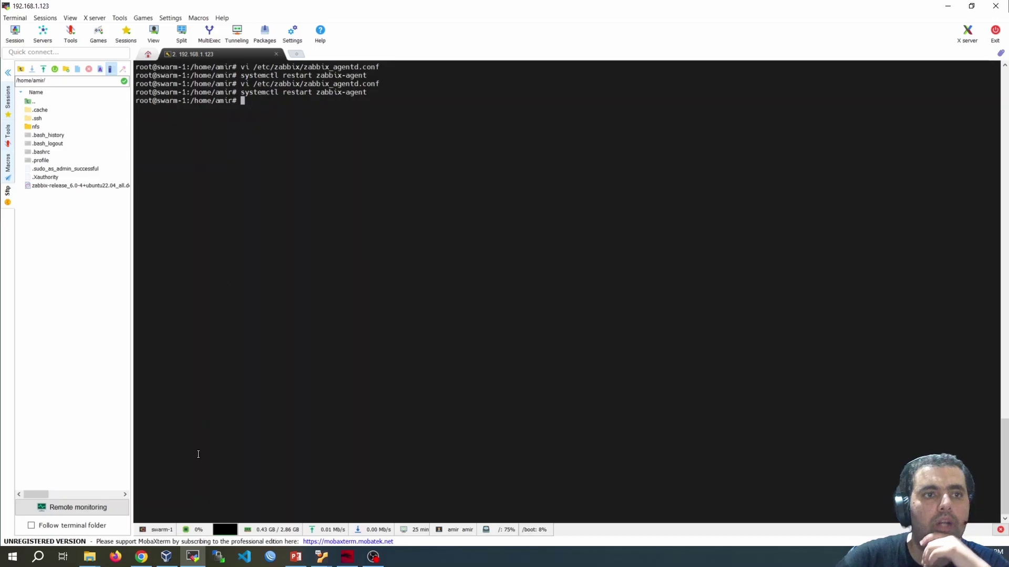
left_click(149, 552)
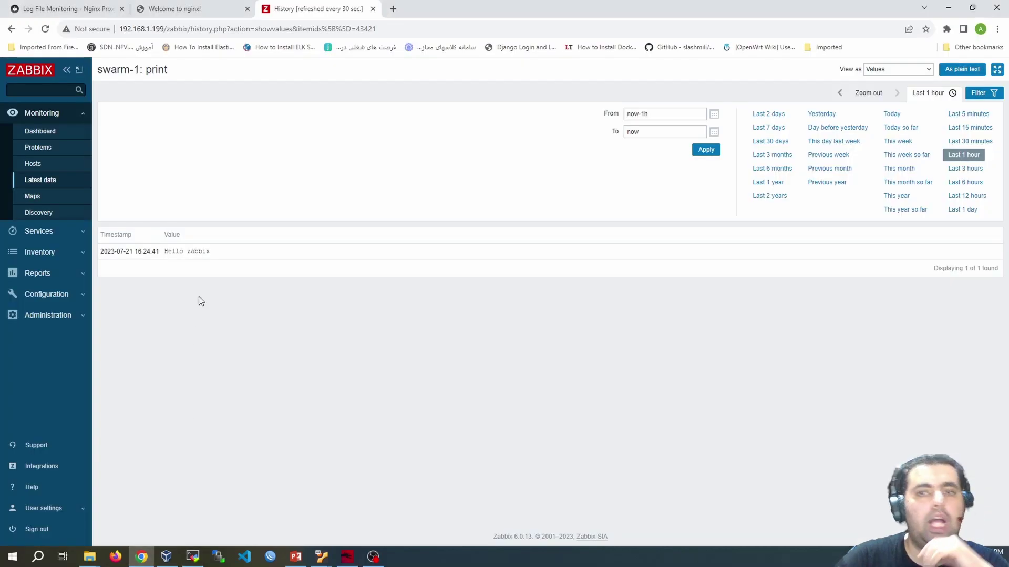
Step: Visit the Monitoring dashboard, then open Configuration > Hosts listing swarm-1 with 43 items
left_click(52, 117)
left_click(58, 117)
left_click(63, 135)
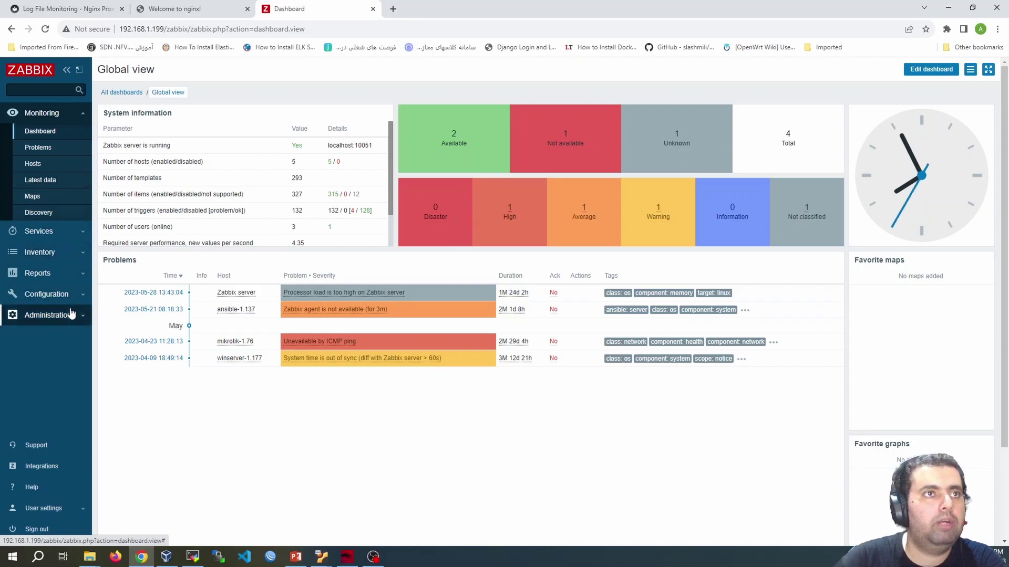
left_click(46, 295)
left_click(33, 247)
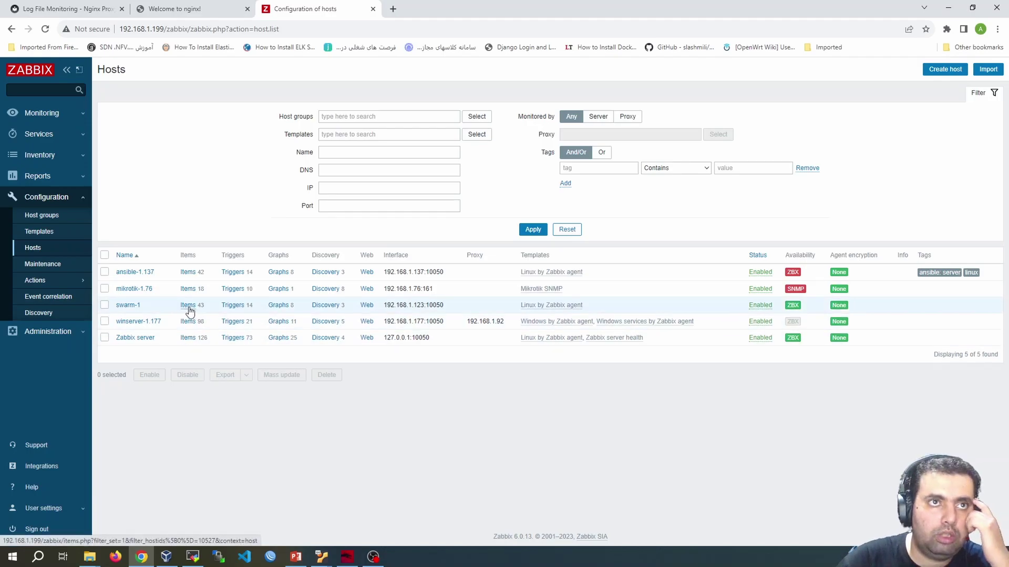
Step: Draft a new swarm-1 item named test with key system.run[ls -la], then leave for Monitoring
left_click(188, 305)
left_click(972, 69)
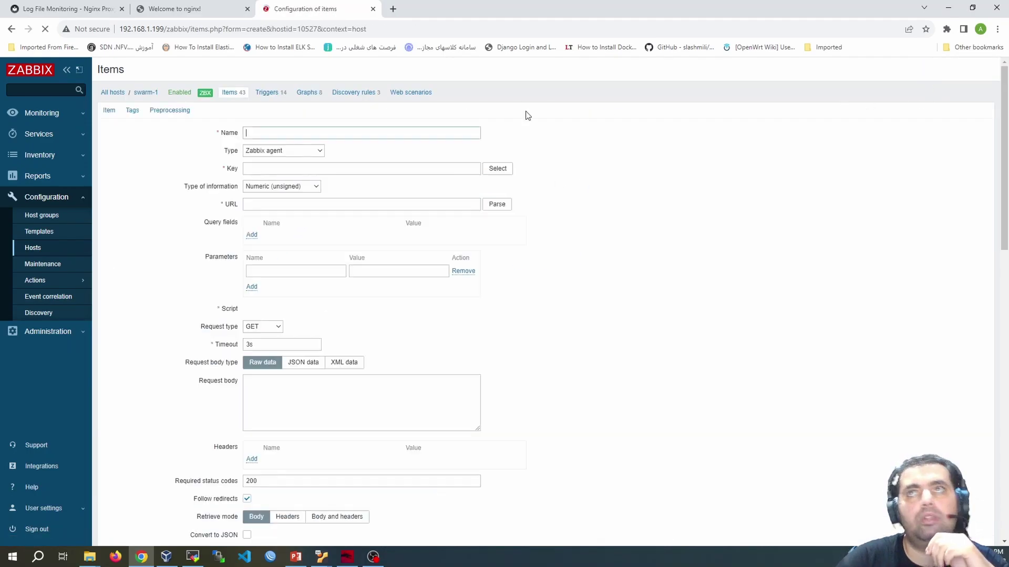
left_click(254, 132)
type("test")
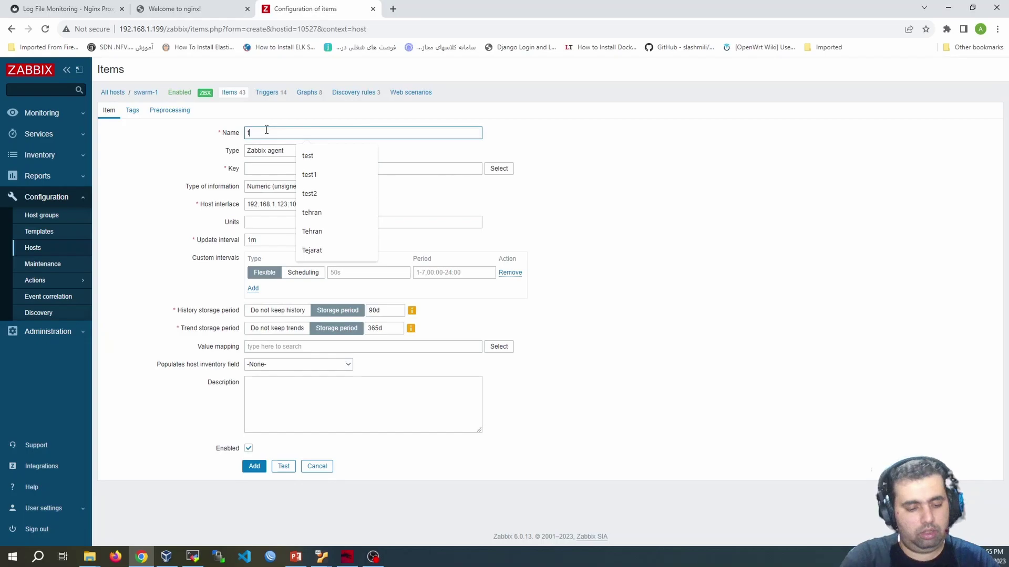
left_click(258, 169)
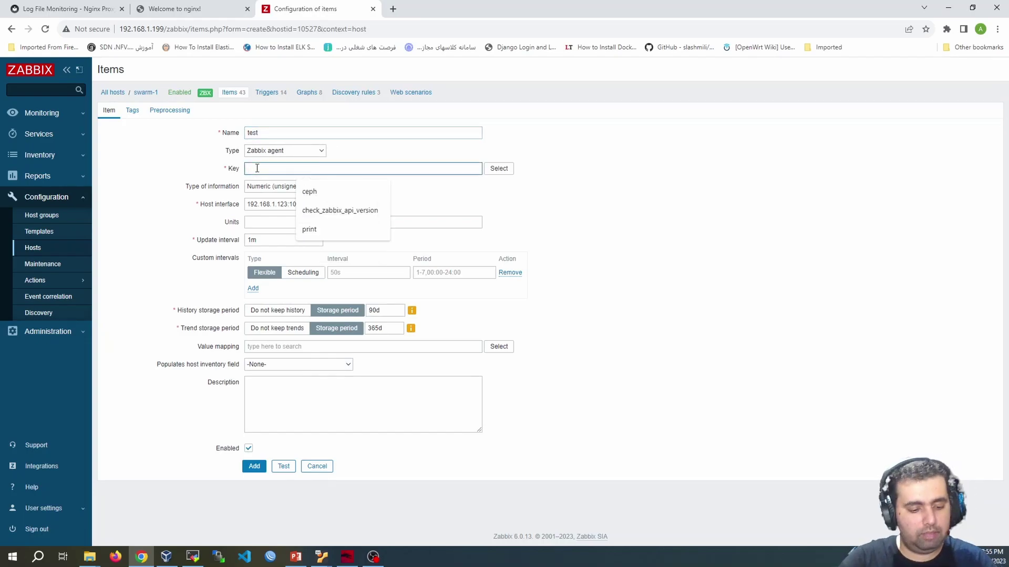
type("sys")
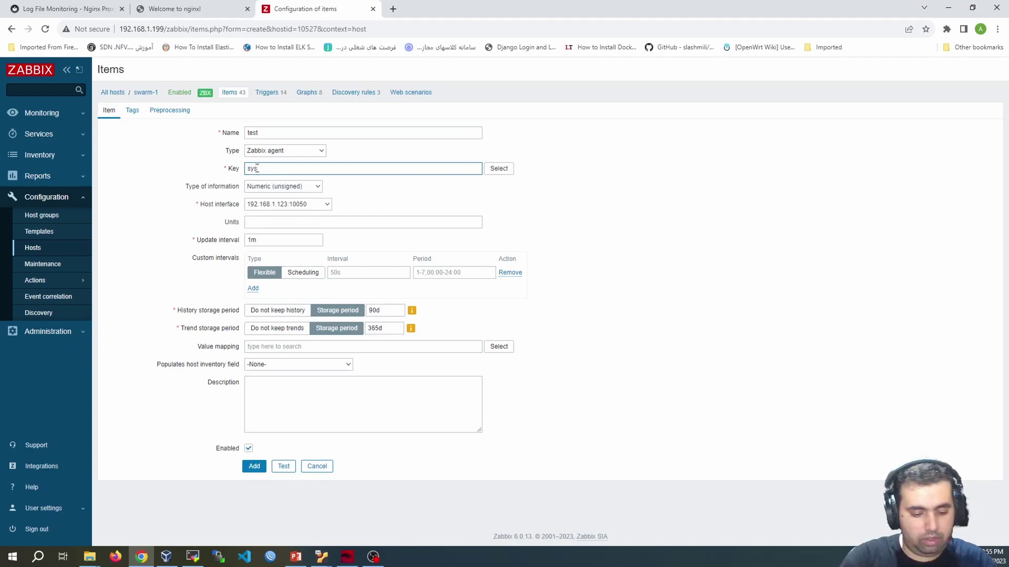
type("tem.run")
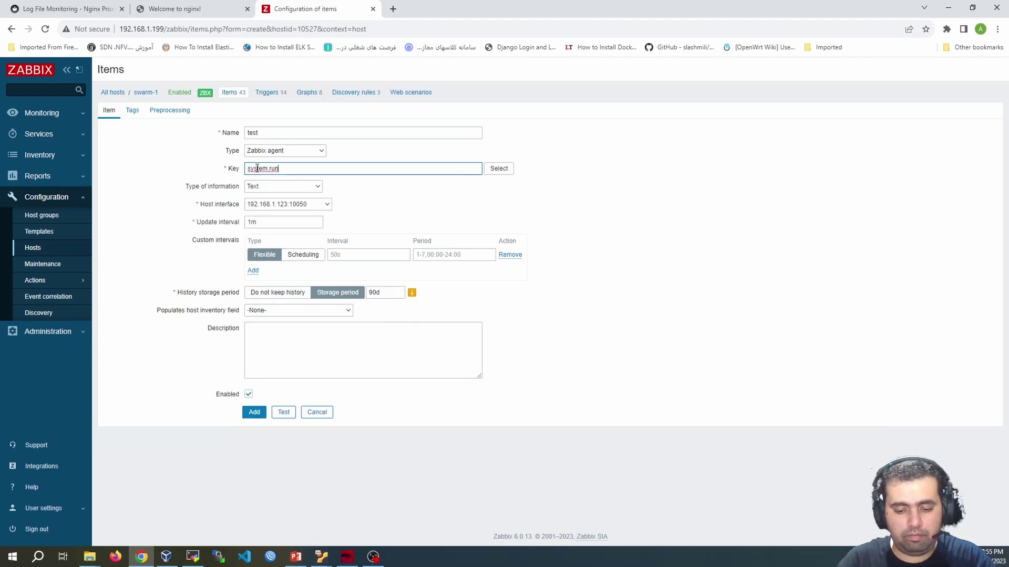
type("[]")
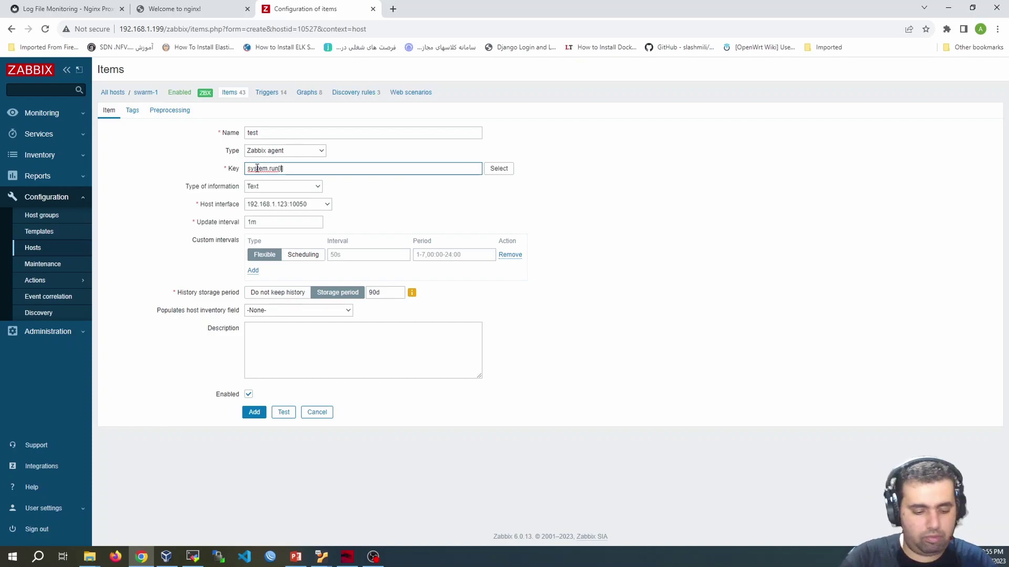
type("ls -la")
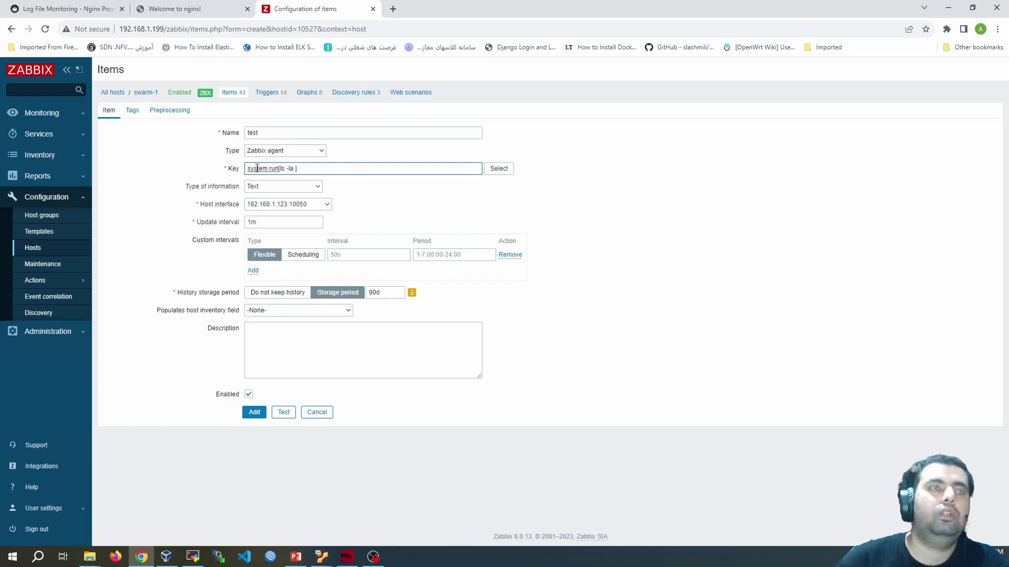
left_click(42, 112)
left_click(53, 131)
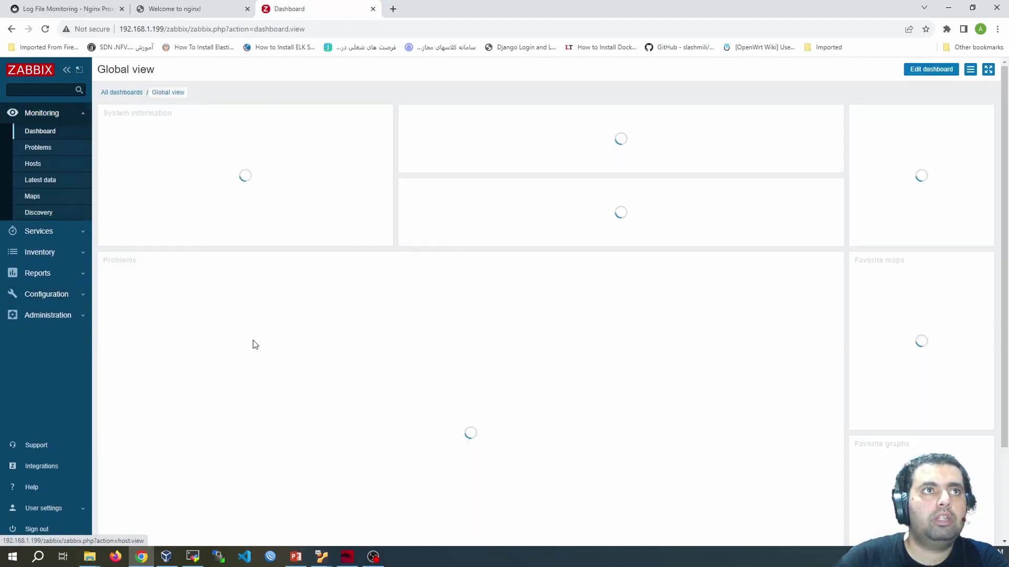